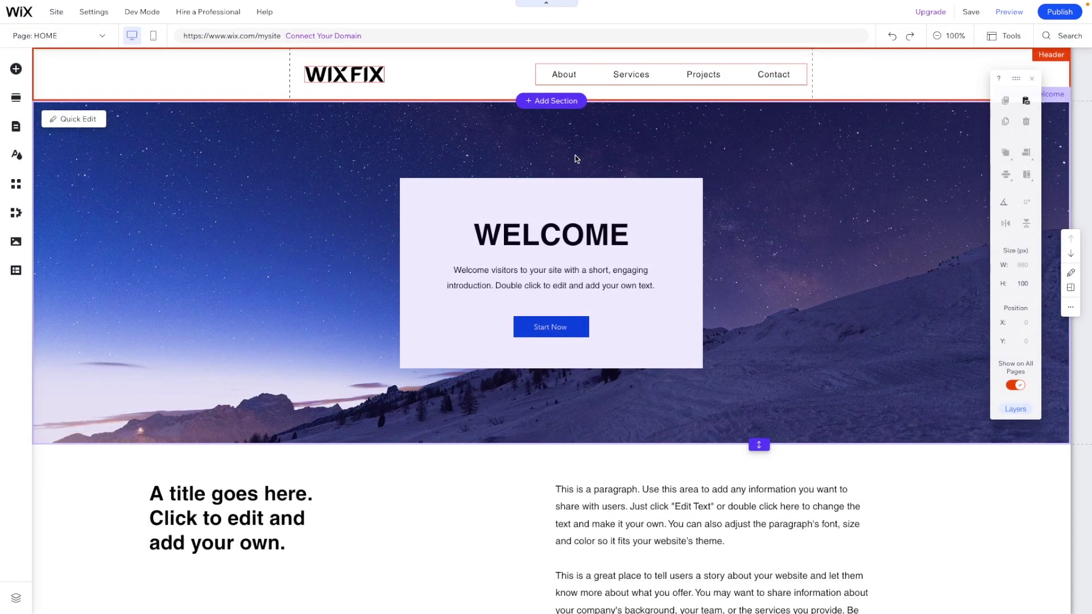
Convert the header's horizontal menu into an advanced menu from its Settings gear
{"action": "left_click", "coordinate": [575, 156]}
{"action": "left_click", "coordinate": [630, 76]}
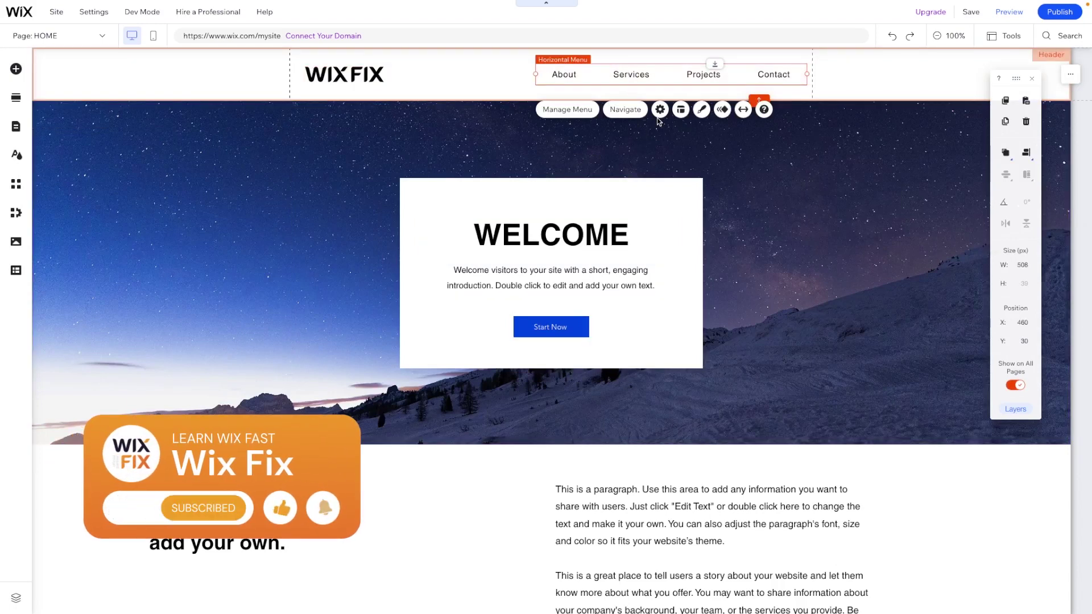
{"action": "left_click", "coordinate": [660, 111]}
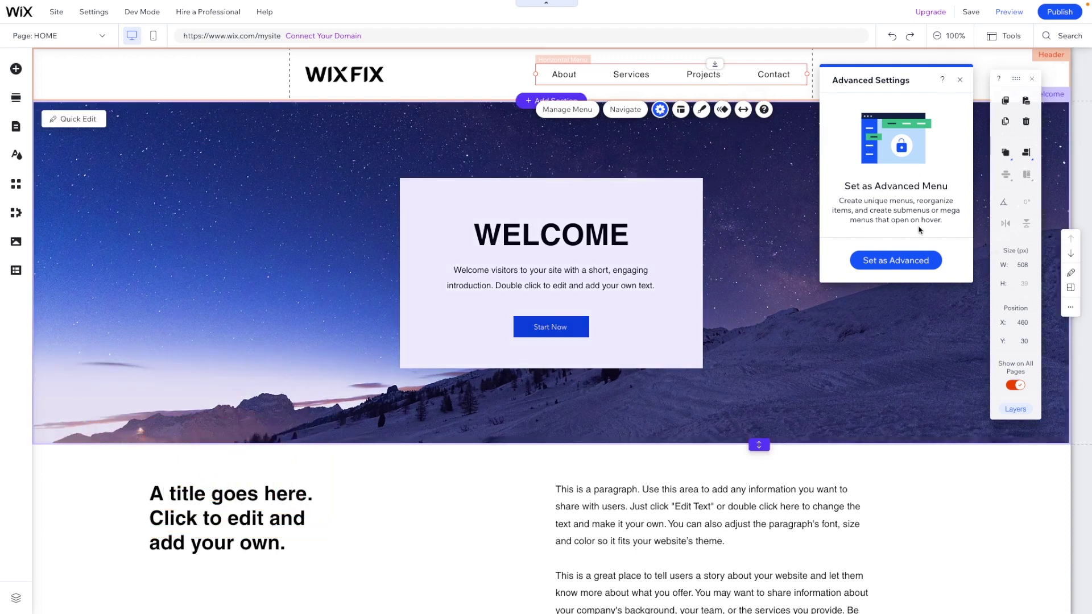
{"action": "left_click", "coordinate": [884, 261]}
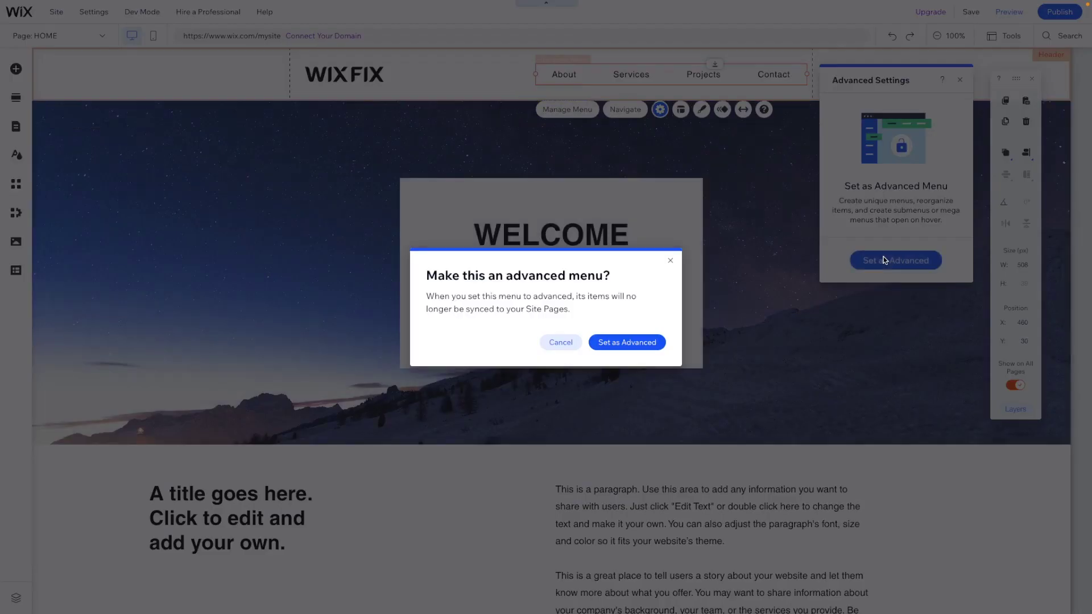
{"action": "left_click", "coordinate": [614, 342]}
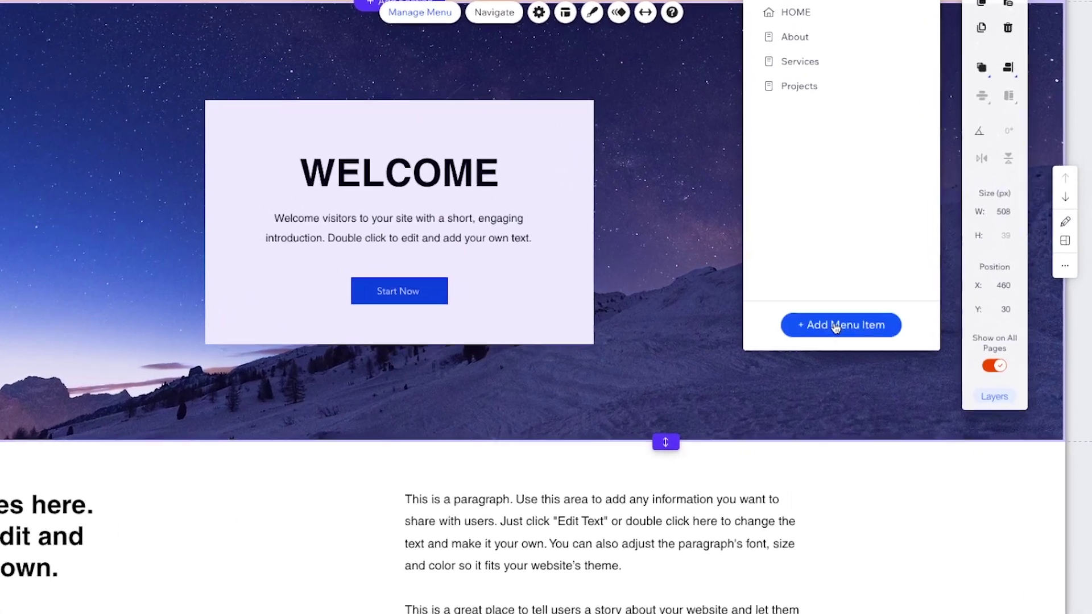
Add a Mega menu item to the header menu and name it 'Shop'
{"action": "left_click", "coordinate": [835, 327]}
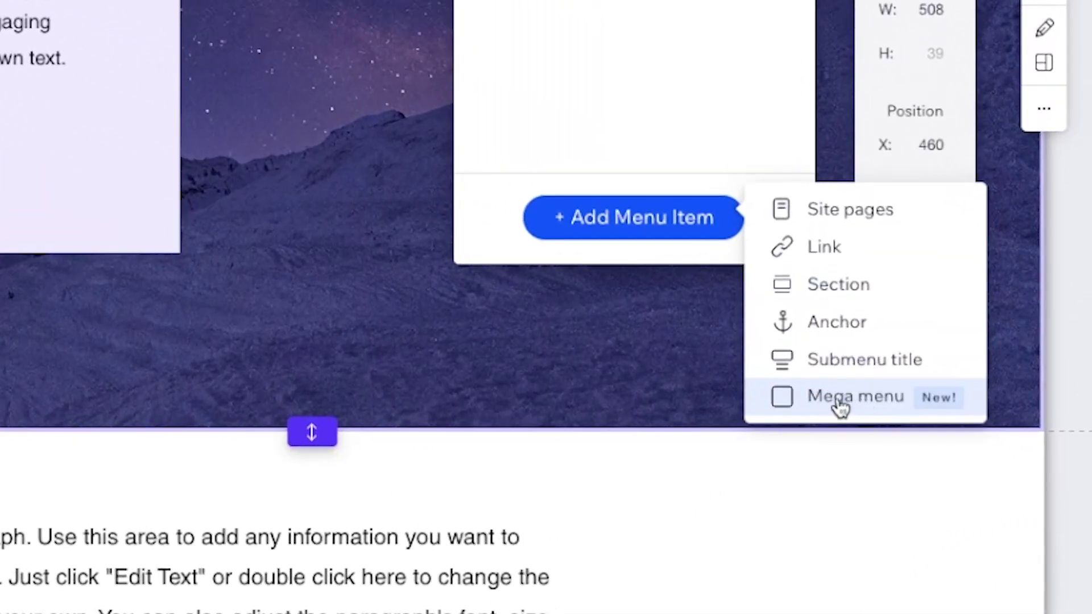
{"action": "left_click", "coordinate": [844, 405]}
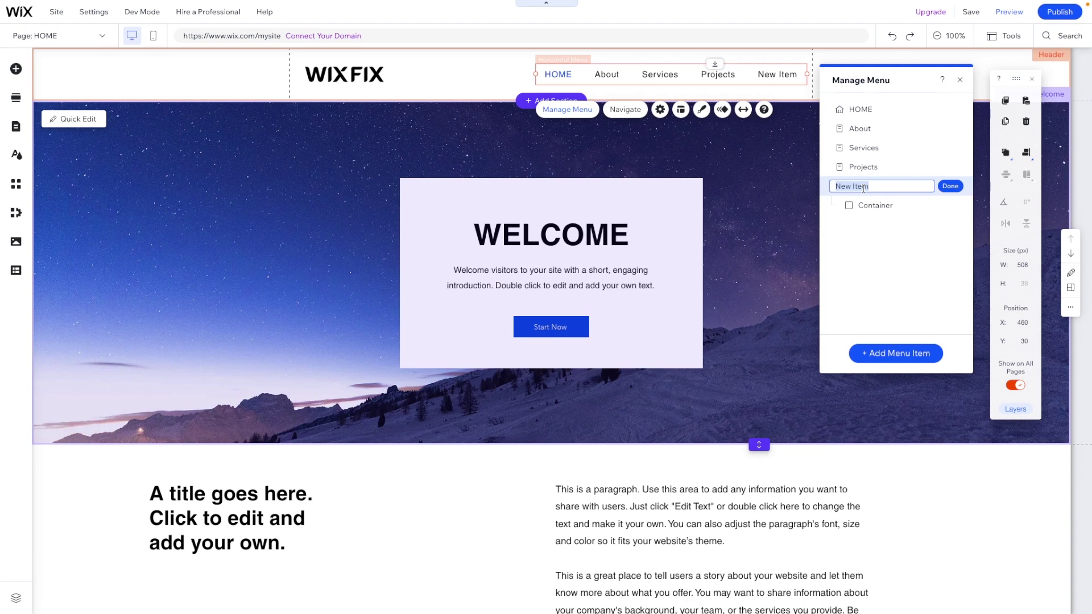
{"action": "type", "text": "Shop"}
{"action": "key", "text": "Return"}
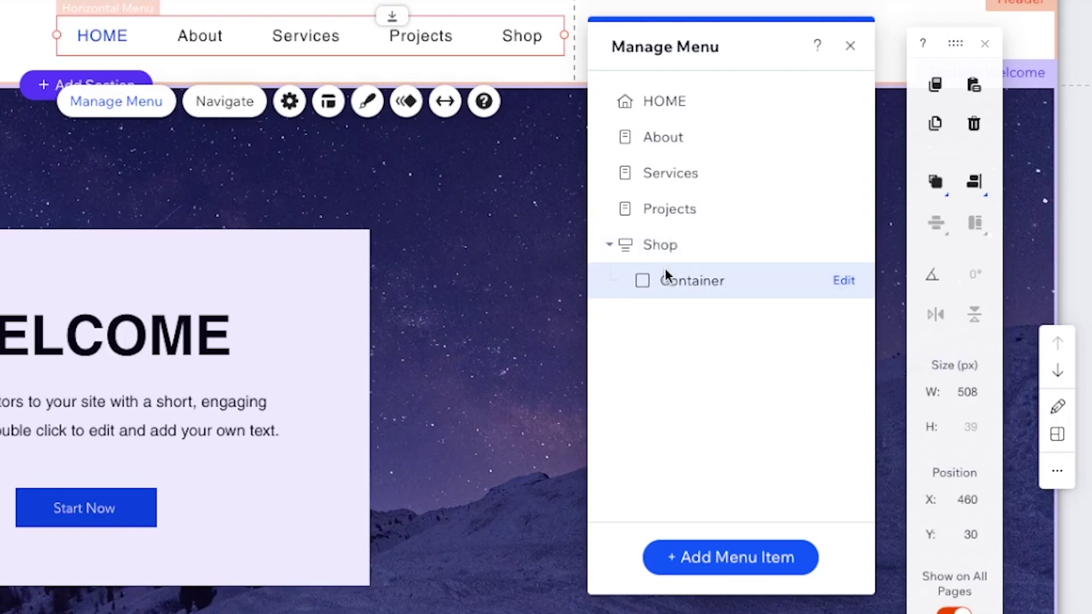
Make the Shop container 396 px tall, Full screen layout, with 0px menu-submenu spacing
{"action": "left_click", "coordinate": [845, 282]}
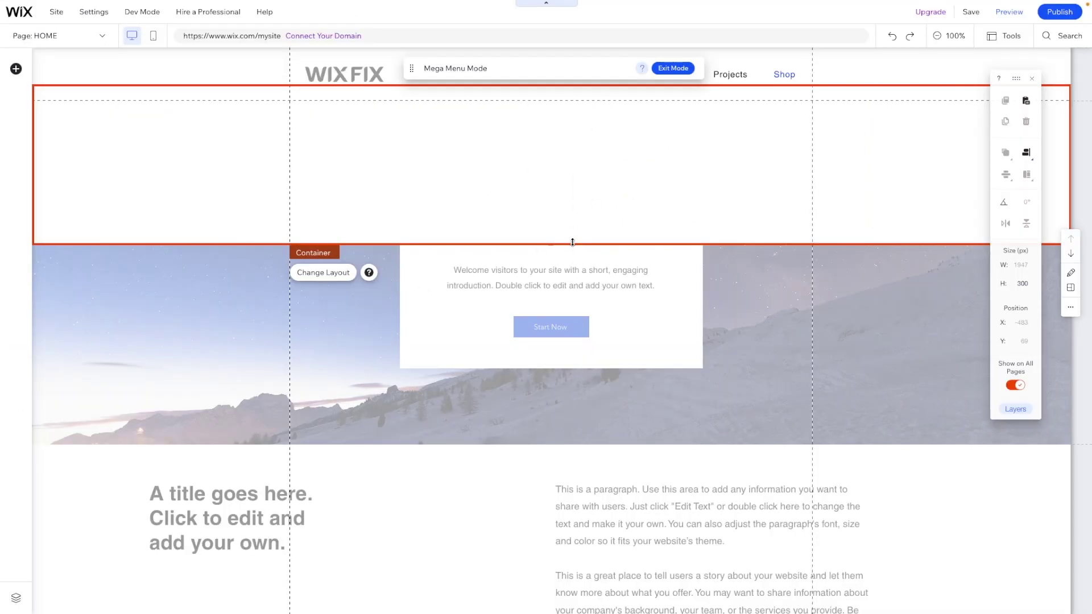
{"action": "left_click_drag", "start_coordinate": [572, 242], "coordinate": [560, 295]}
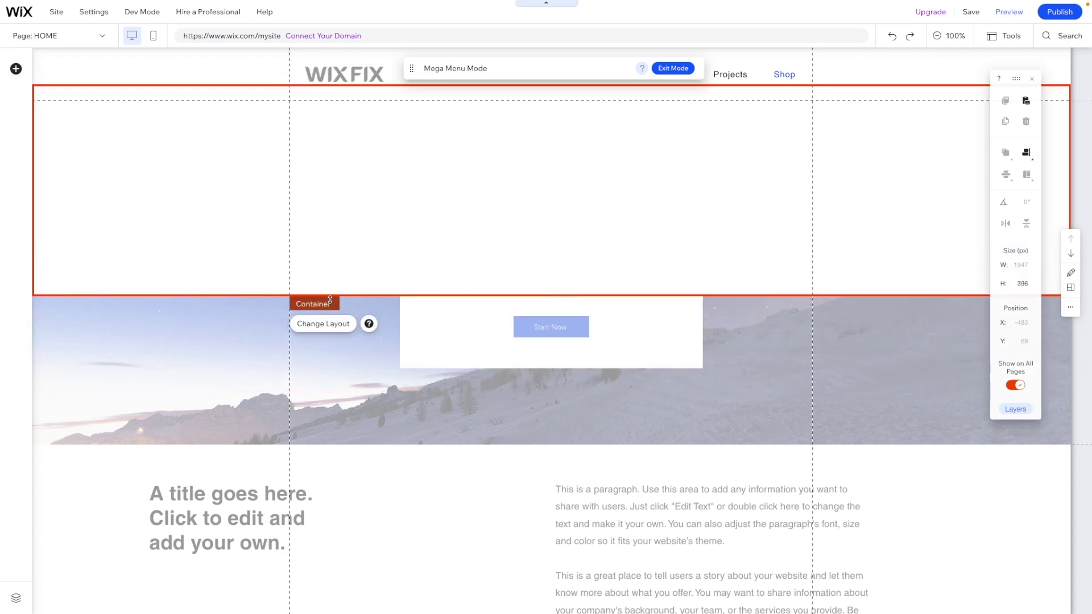
{"action": "left_click", "coordinate": [320, 325]}
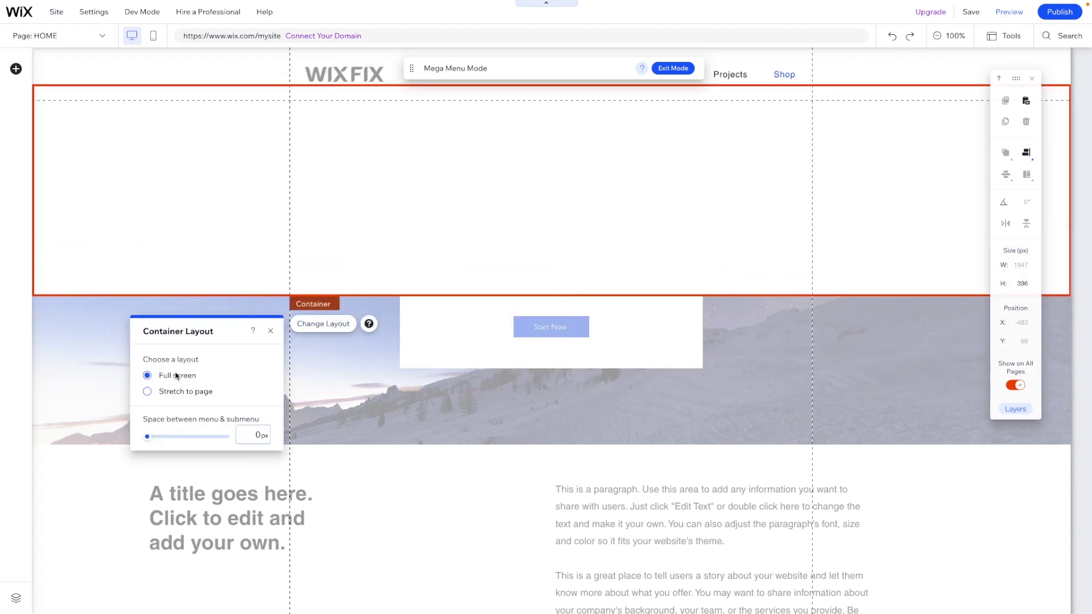
{"action": "left_click", "coordinate": [147, 392]}
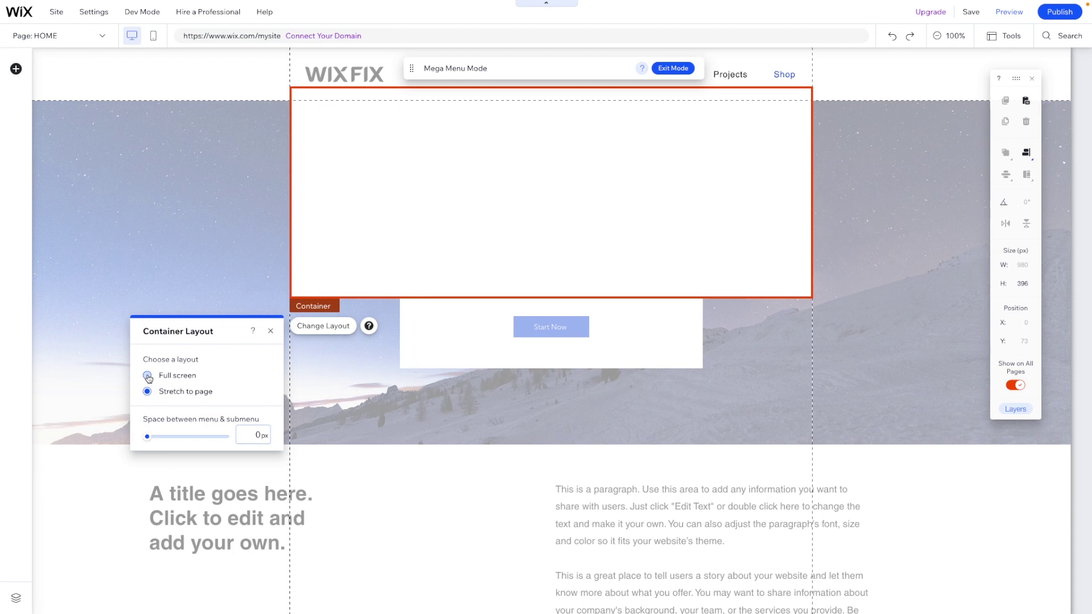
{"action": "left_click", "coordinate": [147, 376]}
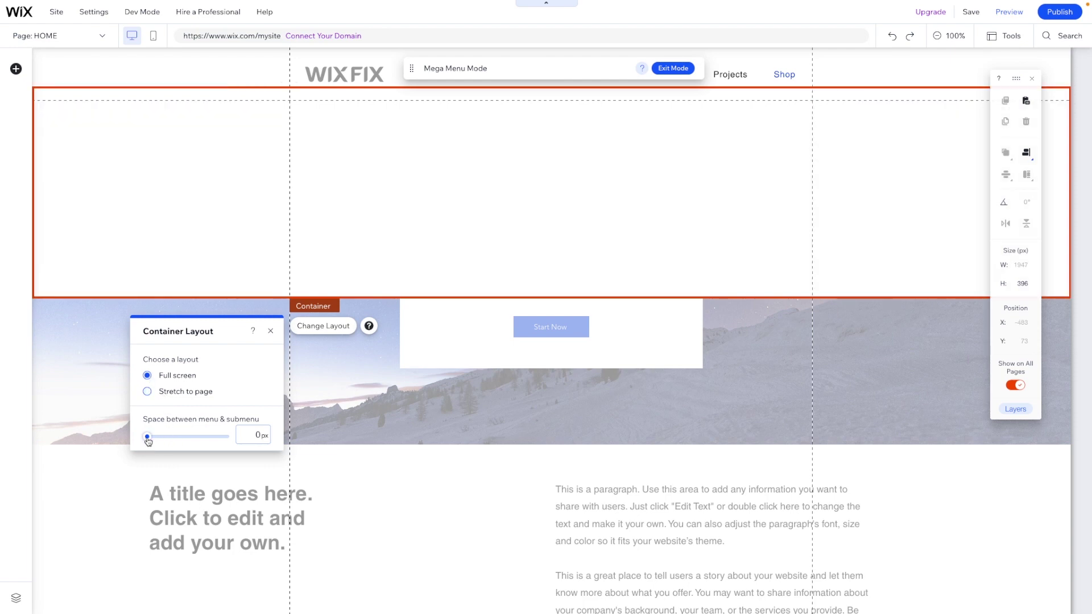
{"action": "left_click_drag", "start_coordinate": [147, 441], "coordinate": [259, 437]}
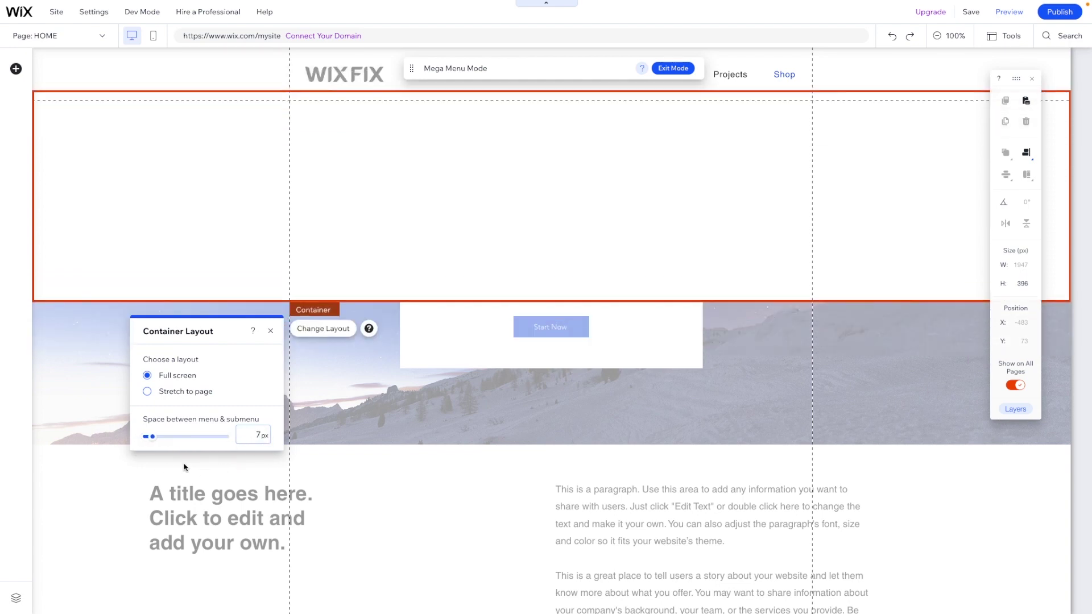
{"action": "left_click_drag", "start_coordinate": [187, 468], "coordinate": [113, 461]}
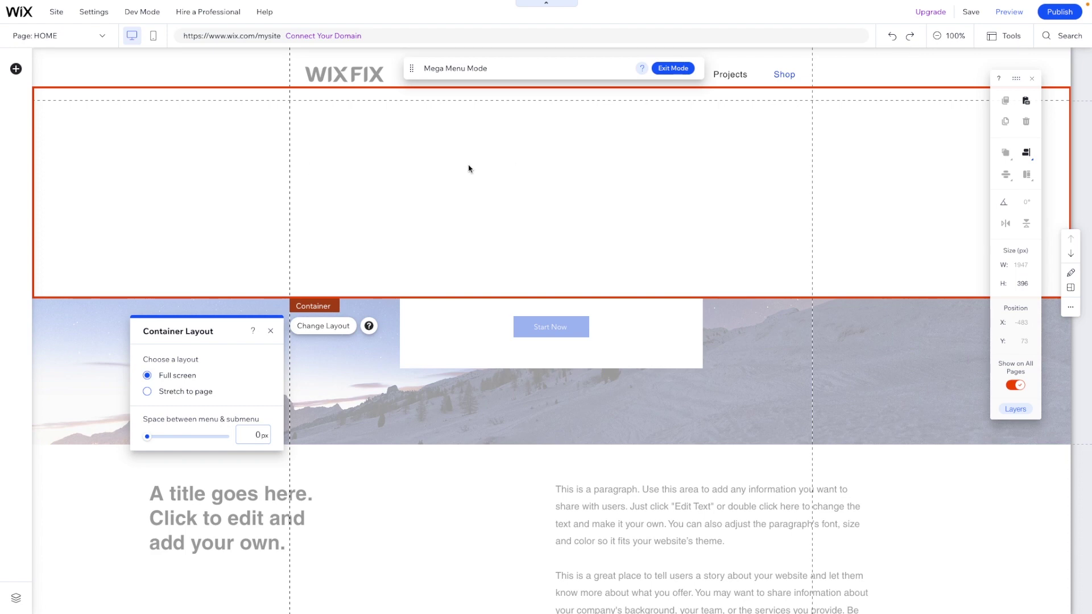
Drag the 01 For HIM / 02 For HOME / 03 For HER repeater from List > Repeaters into the container
{"action": "left_click", "coordinate": [16, 68]}
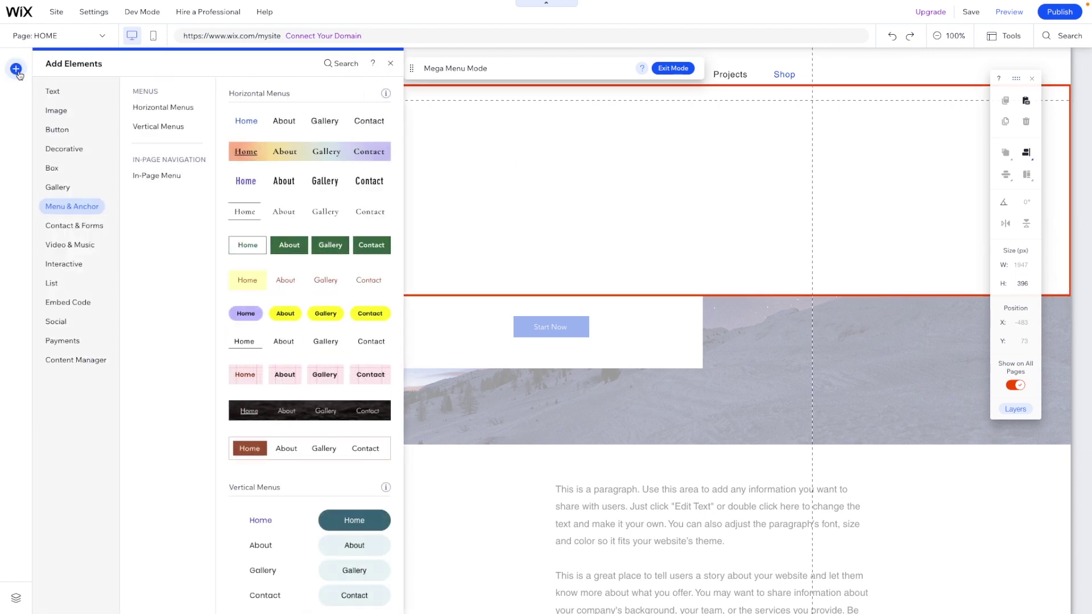
{"action": "left_click", "coordinate": [51, 363]}
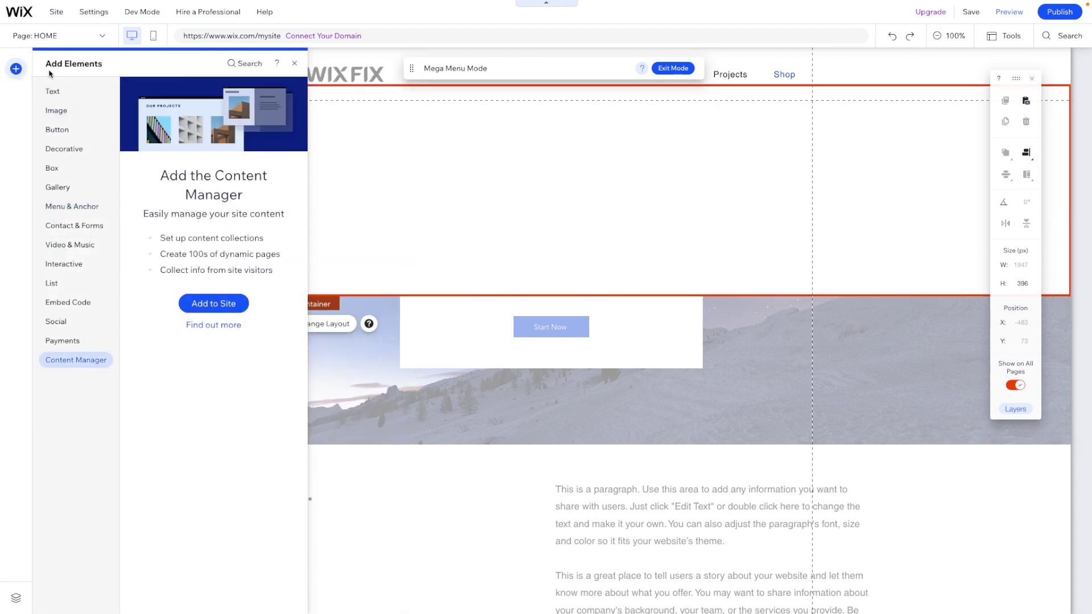
{"action": "mouse_move", "coordinate": [54, 131]}
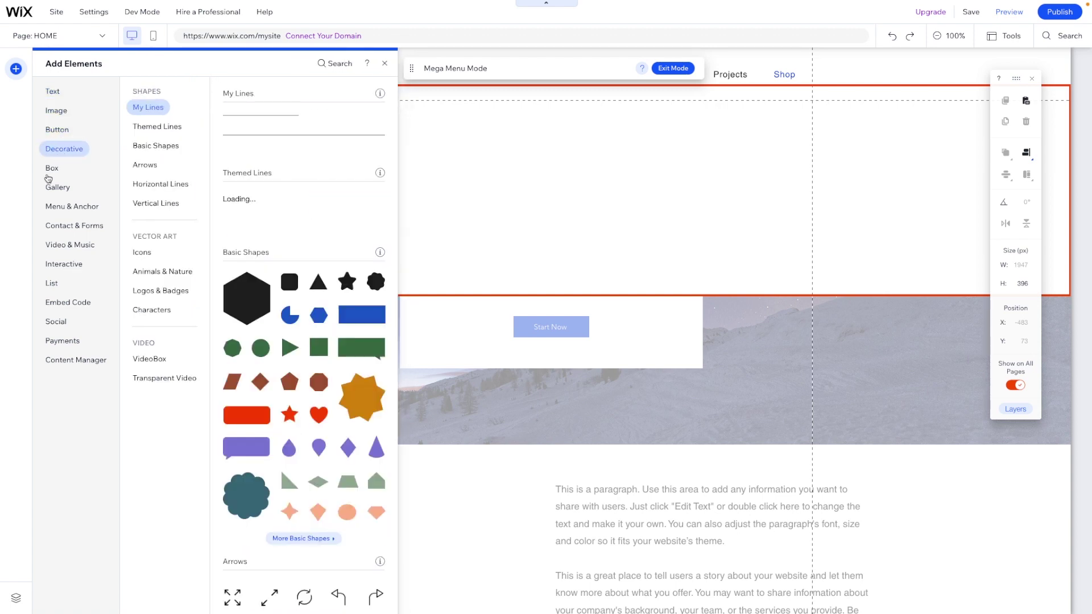
{"action": "mouse_move", "coordinate": [56, 190]}
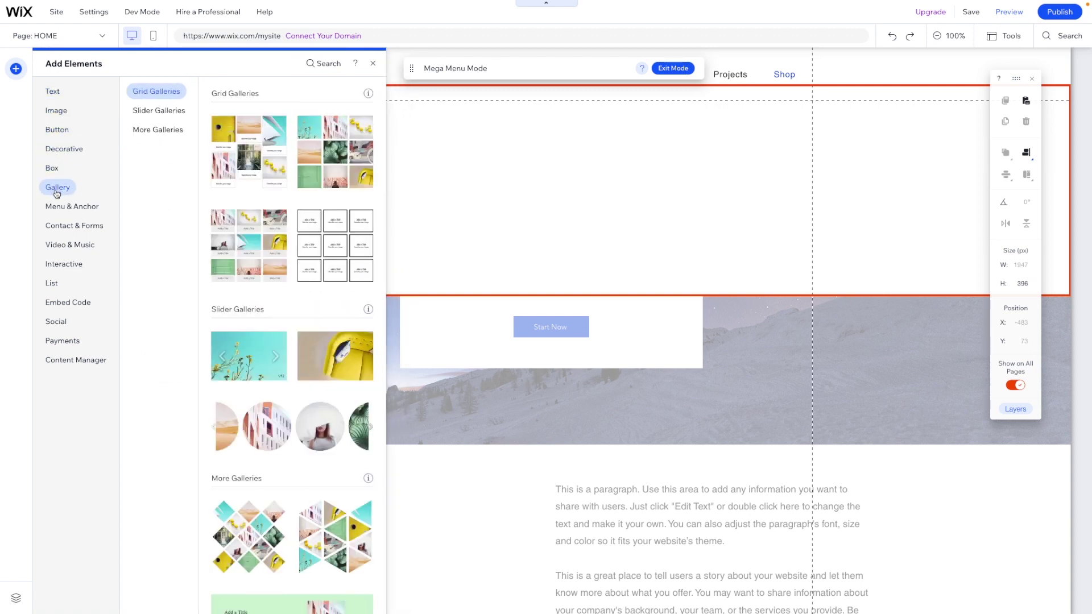
{"action": "mouse_move", "coordinate": [60, 211]}
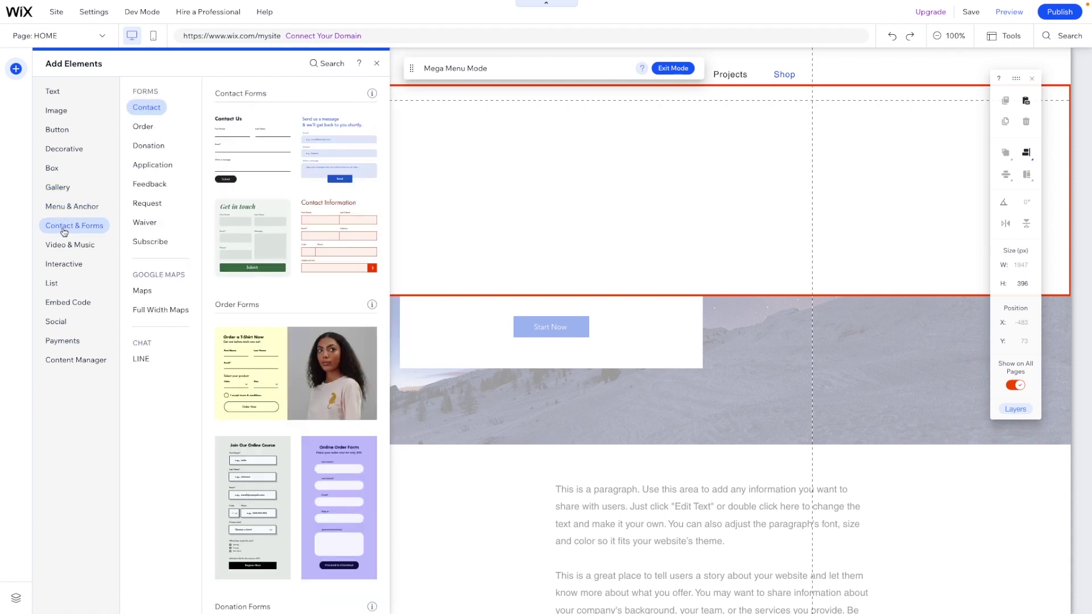
{"action": "mouse_move", "coordinate": [54, 270]}
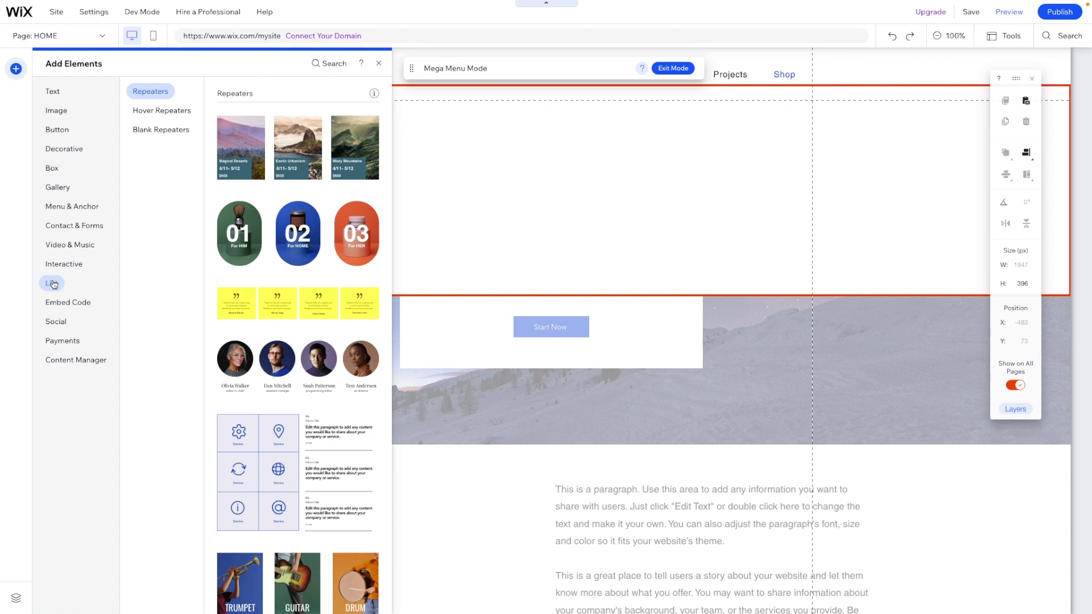
{"action": "left_click_drag", "start_coordinate": [341, 231], "coordinate": [692, 214]}
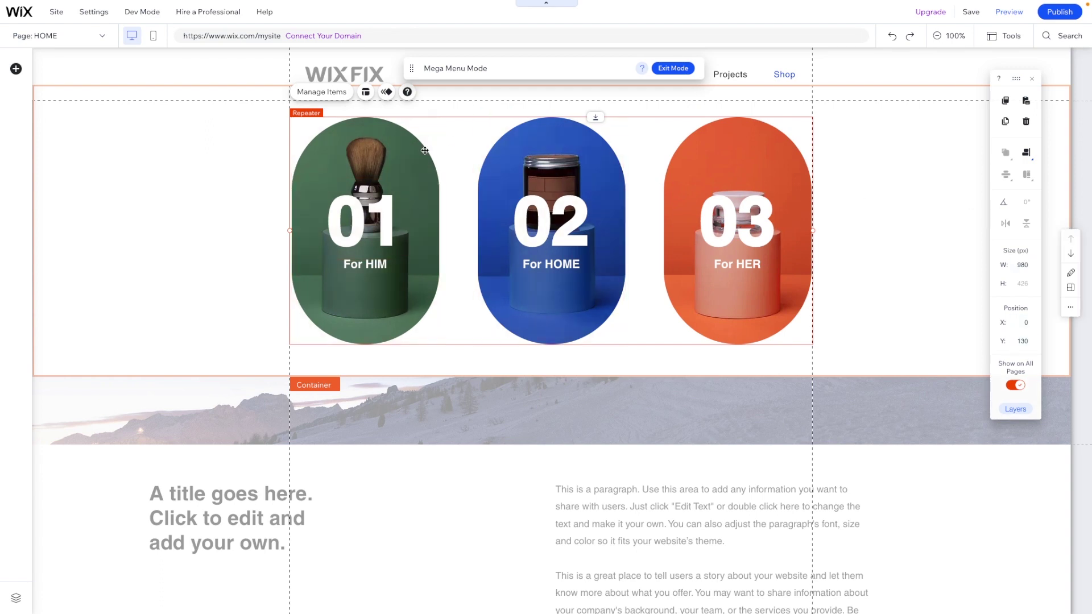
Nudge the repeater lower, then delete it, leaving the 548 px container empty
{"action": "left_click_drag", "start_coordinate": [448, 145], "coordinate": [448, 144]}
{"action": "key", "text": "Delete"}
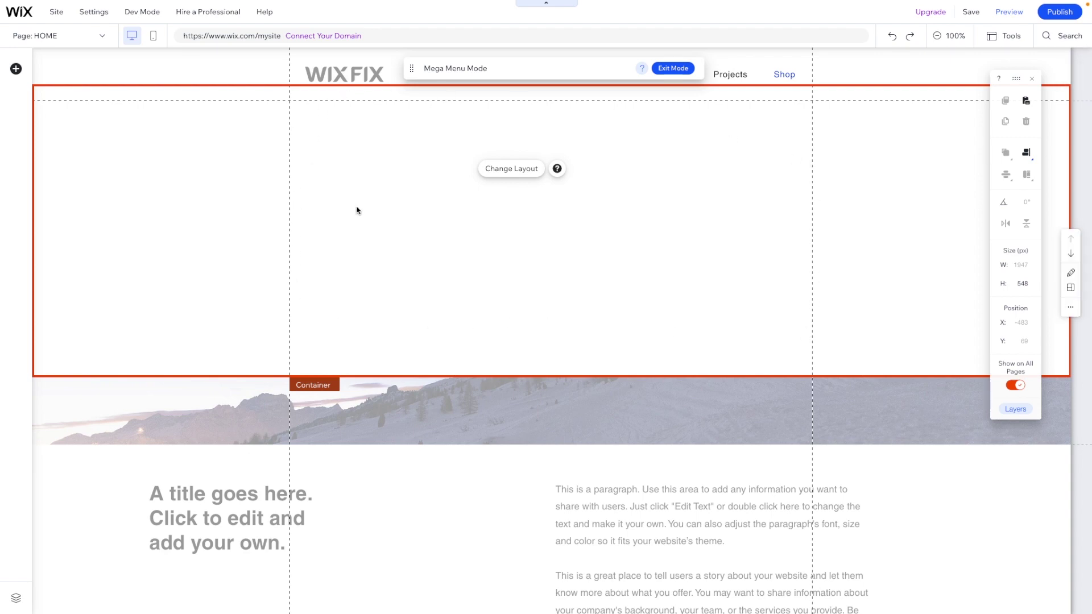
Add a View More button to the mega menu and set its background opacity to 0
{"action": "left_click", "coordinate": [16, 69]}
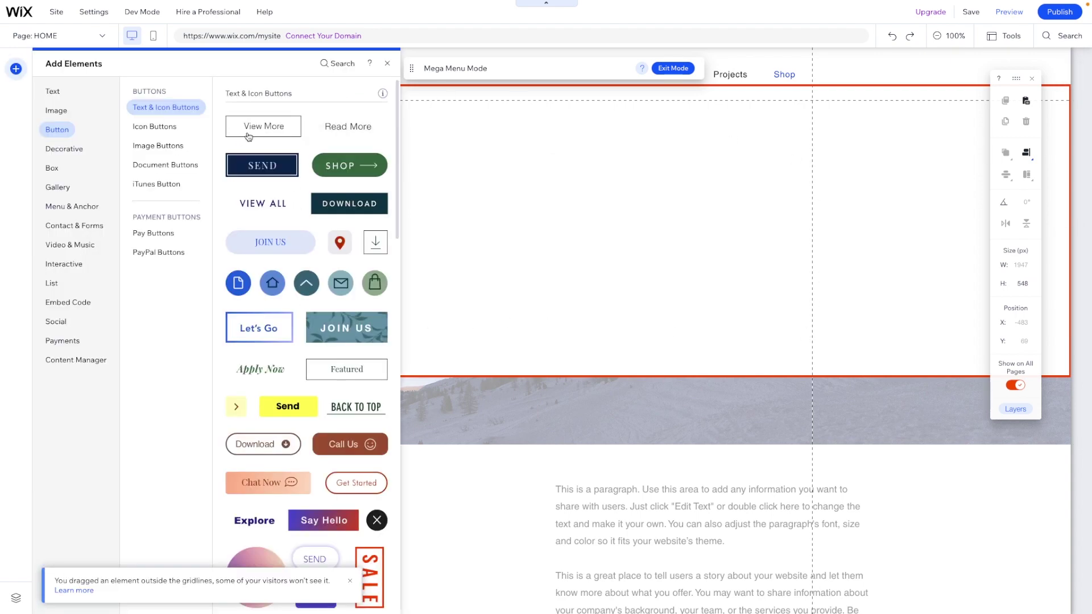
{"action": "left_click_drag", "start_coordinate": [268, 128], "coordinate": [500, 182]}
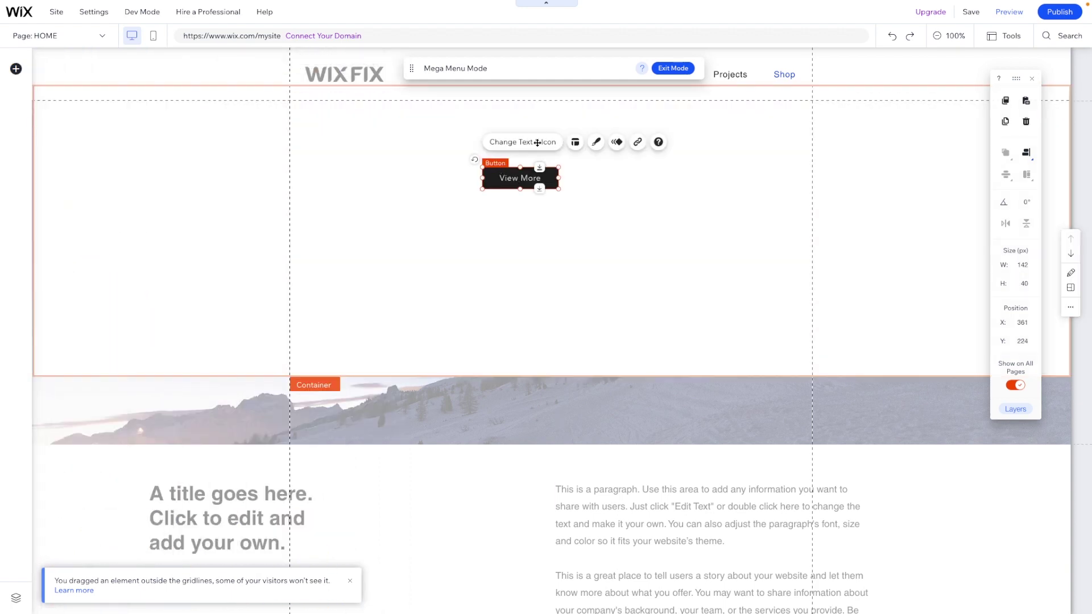
{"action": "left_click", "coordinate": [596, 143]}
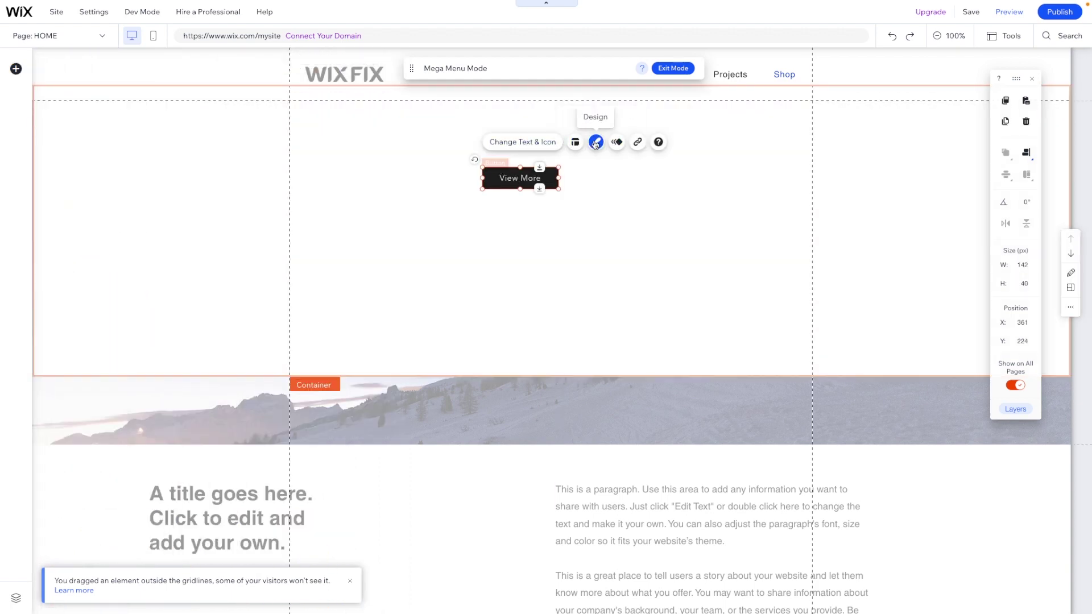
{"action": "left_click", "coordinate": [633, 443]}
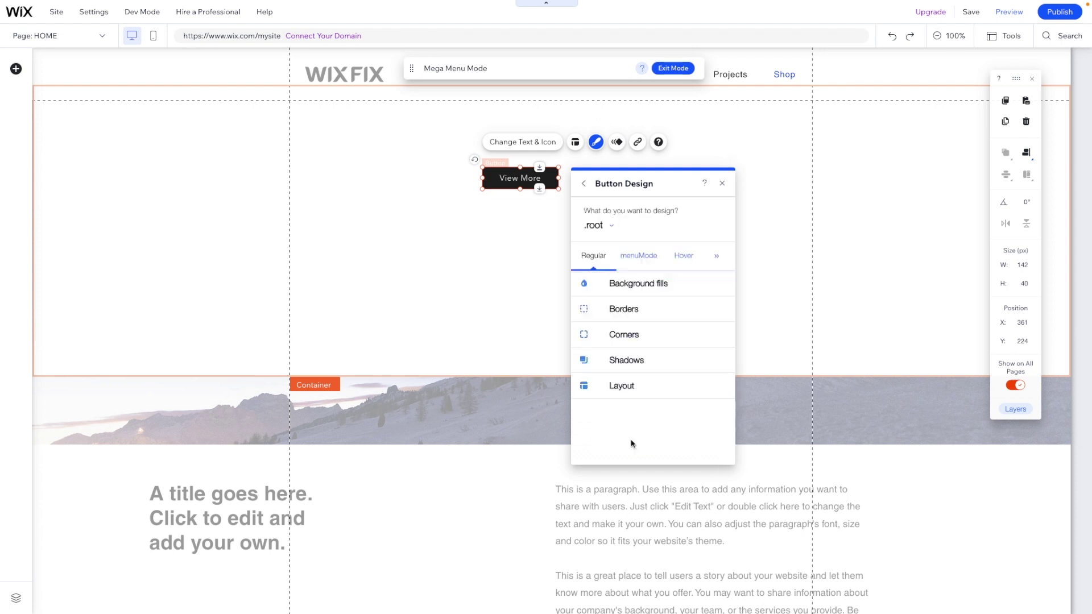
{"action": "left_click", "coordinate": [642, 240]}
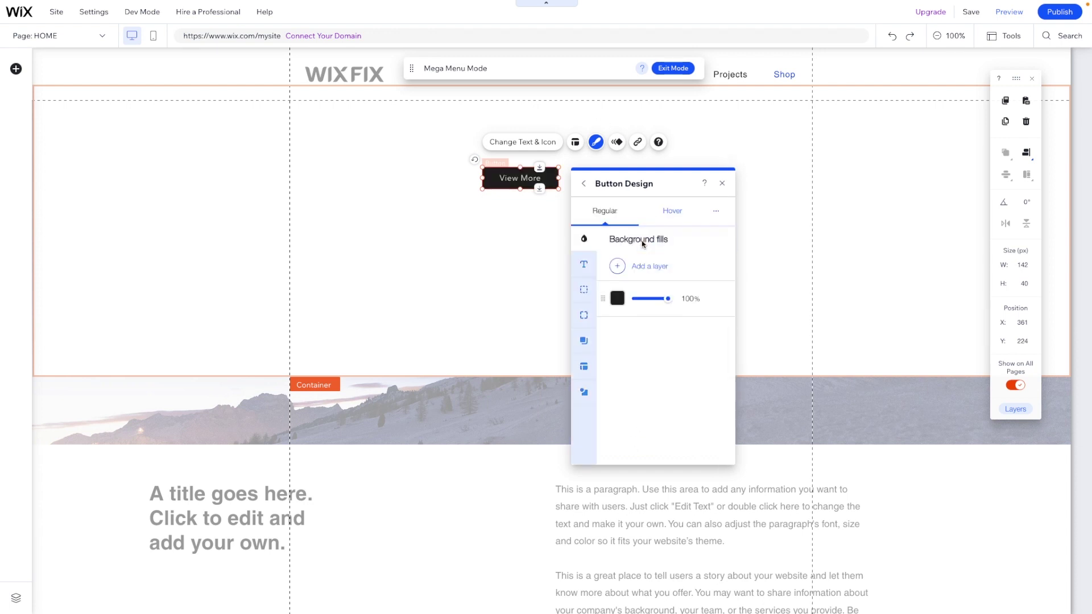
{"action": "left_click", "coordinate": [685, 300]}
{"action": "type", "text": "0"}
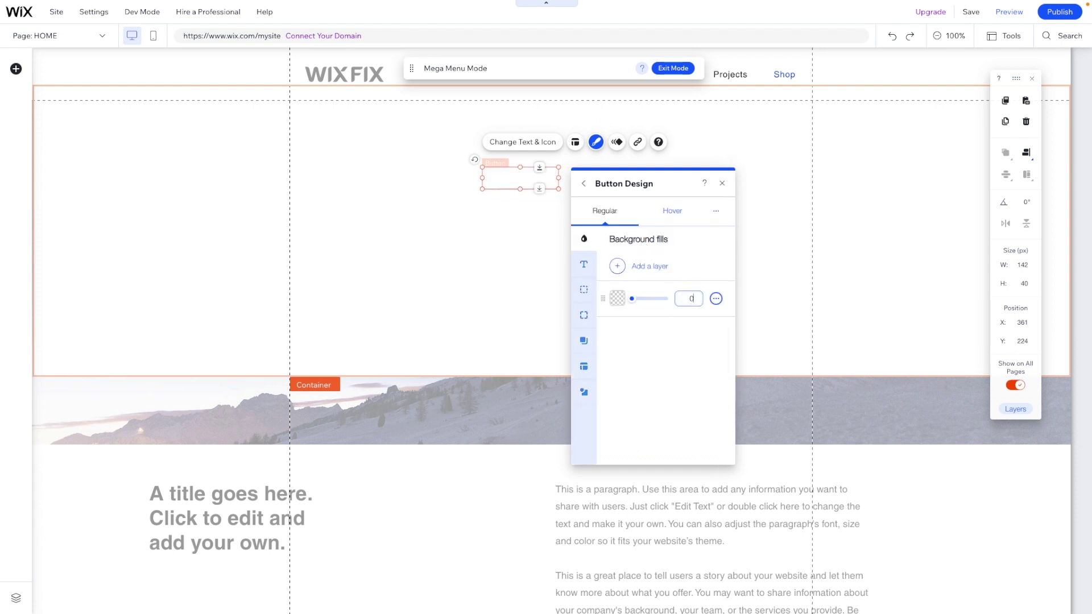
Set the button's hover border width to 0 and give hover text a theme colour
{"action": "left_click", "coordinate": [586, 269]}
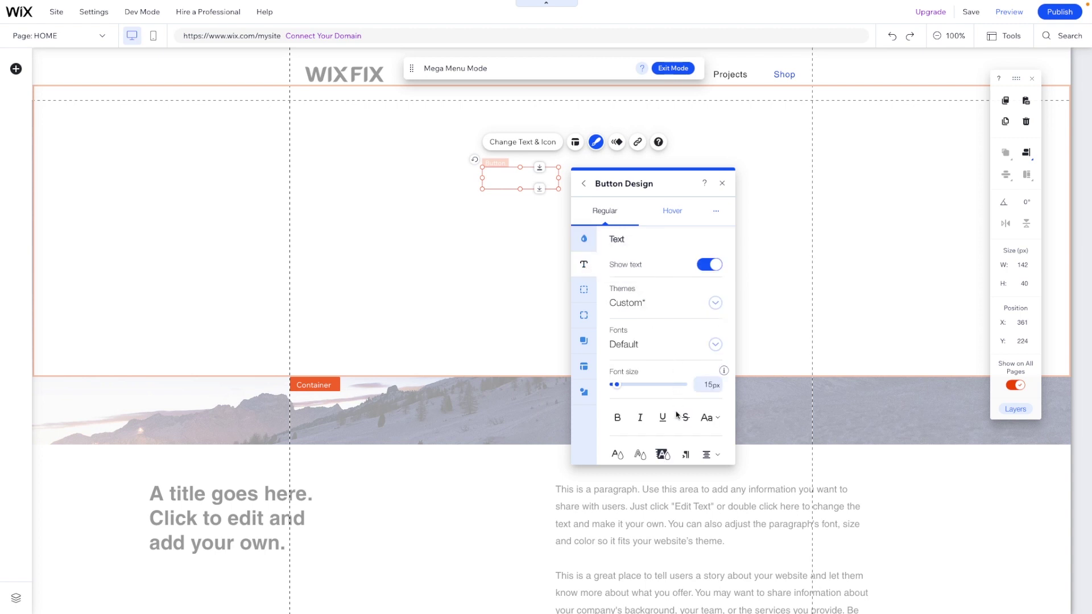
{"action": "left_click", "coordinate": [618, 455]}
{"action": "left_click", "coordinate": [671, 212]}
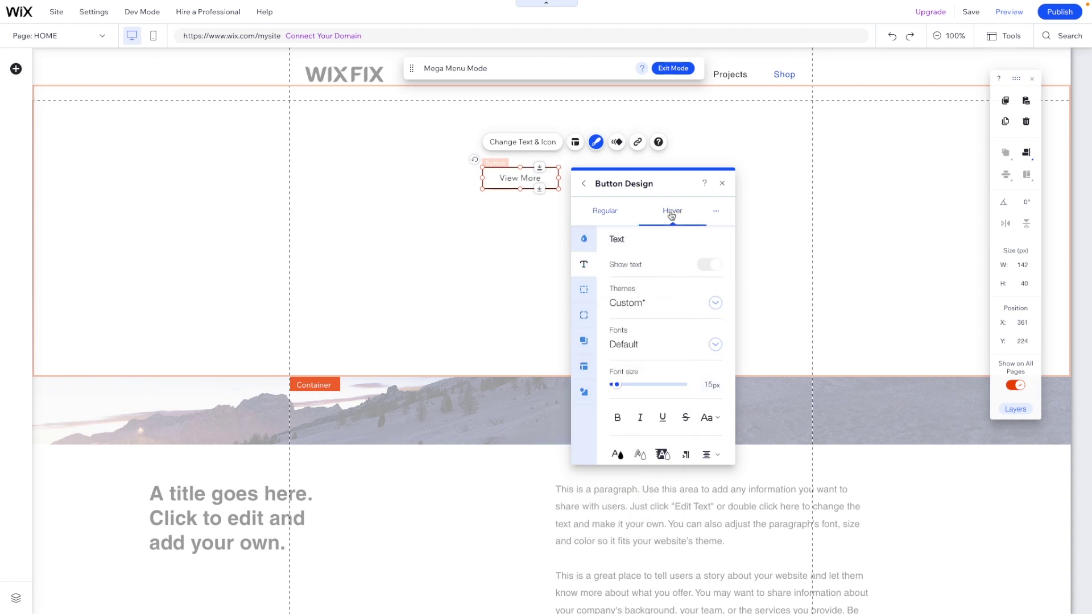
{"action": "left_click", "coordinate": [585, 289]}
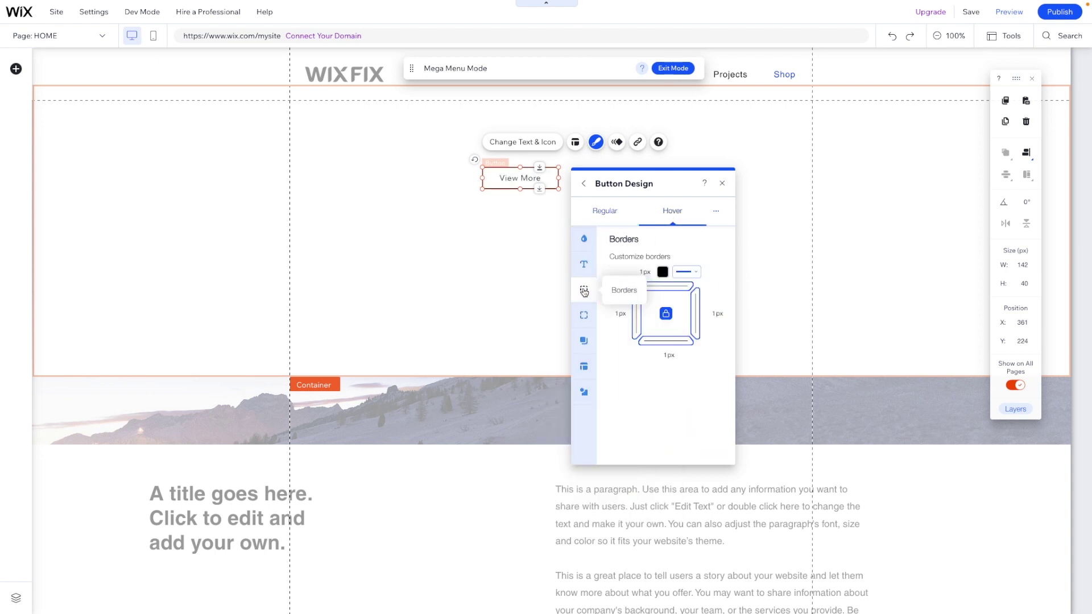
{"action": "left_click", "coordinate": [644, 272]}
{"action": "type", "text": "0"}
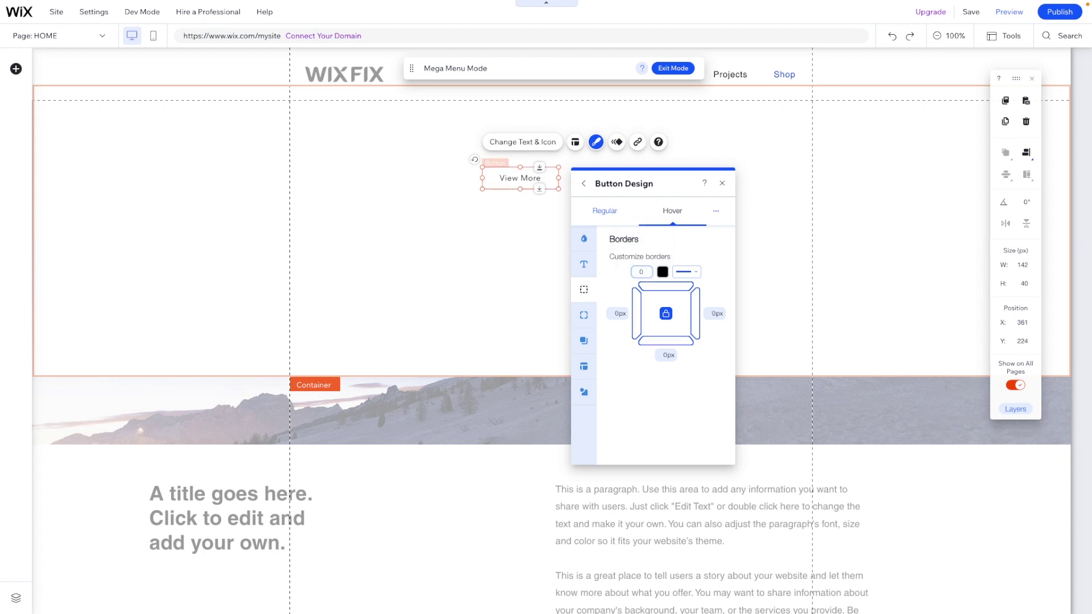
{"action": "left_click", "coordinate": [584, 264]}
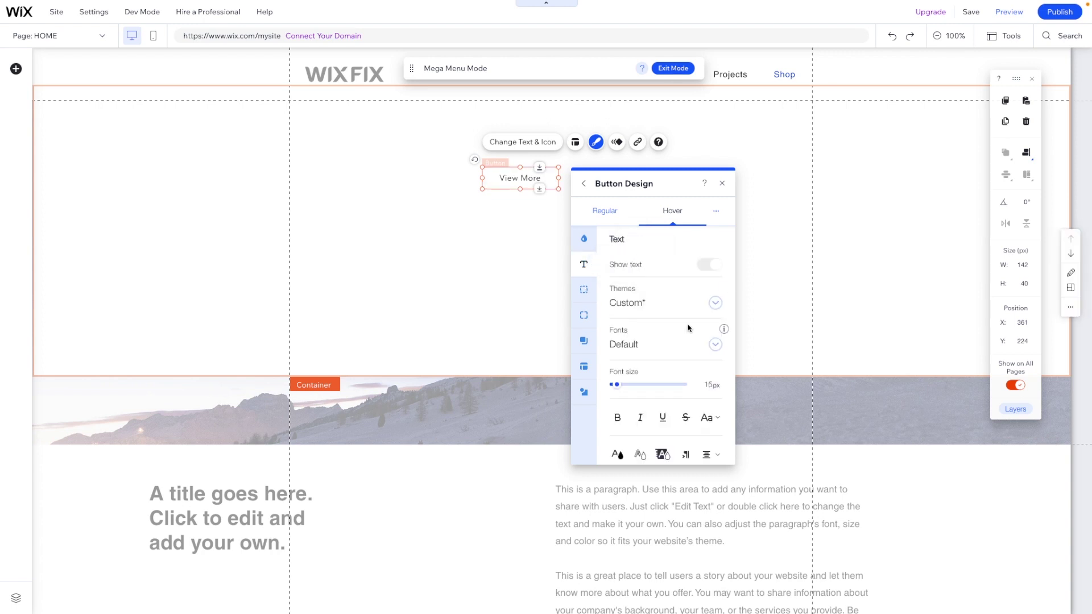
{"action": "left_click", "coordinate": [617, 454]}
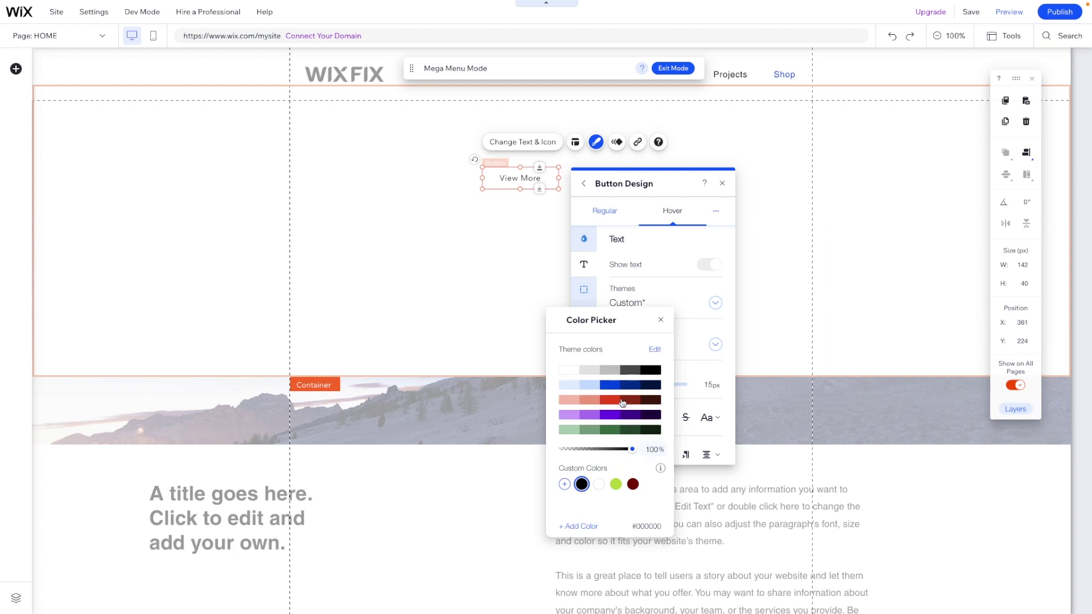
{"action": "left_click", "coordinate": [605, 387]}
{"action": "left_click", "coordinate": [575, 142]}
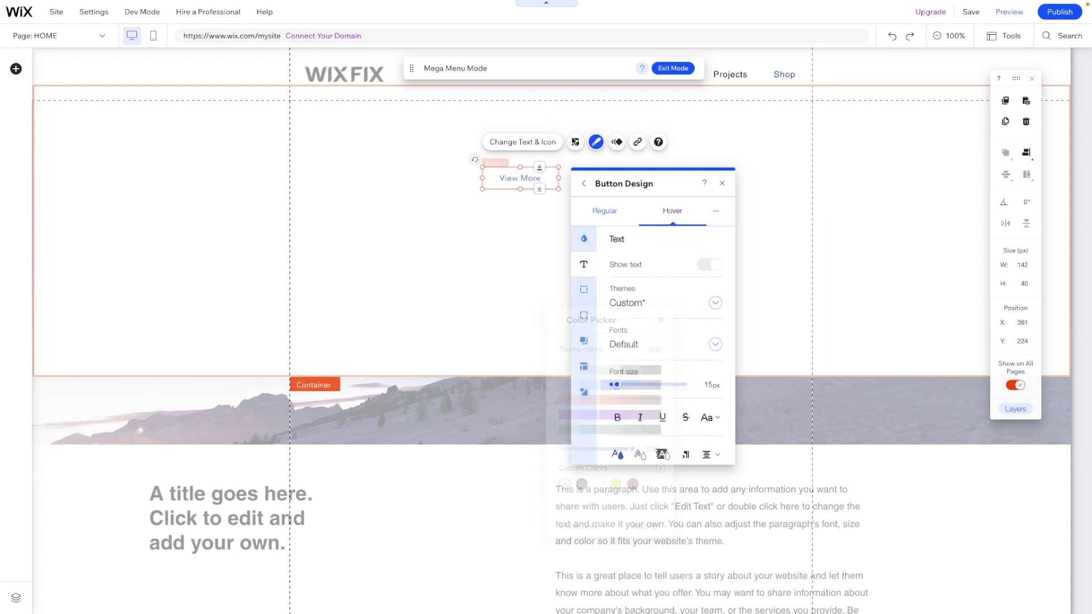
Left-align the button text and move the button to the mega menu's left side
{"action": "left_click", "coordinate": [575, 142]}
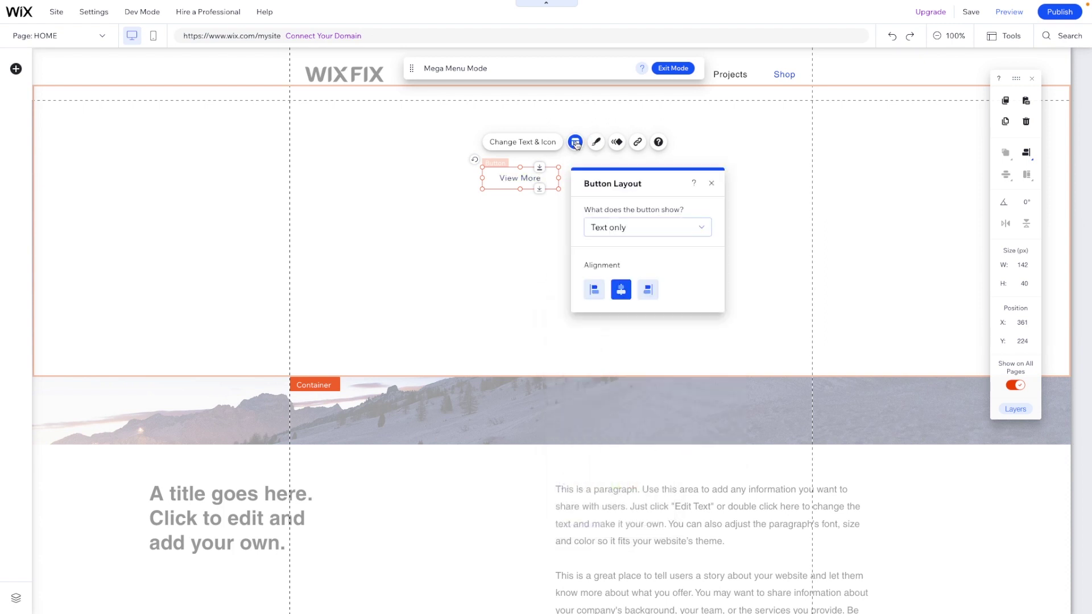
{"action": "left_click", "coordinate": [594, 290]}
{"action": "left_click", "coordinate": [526, 248]}
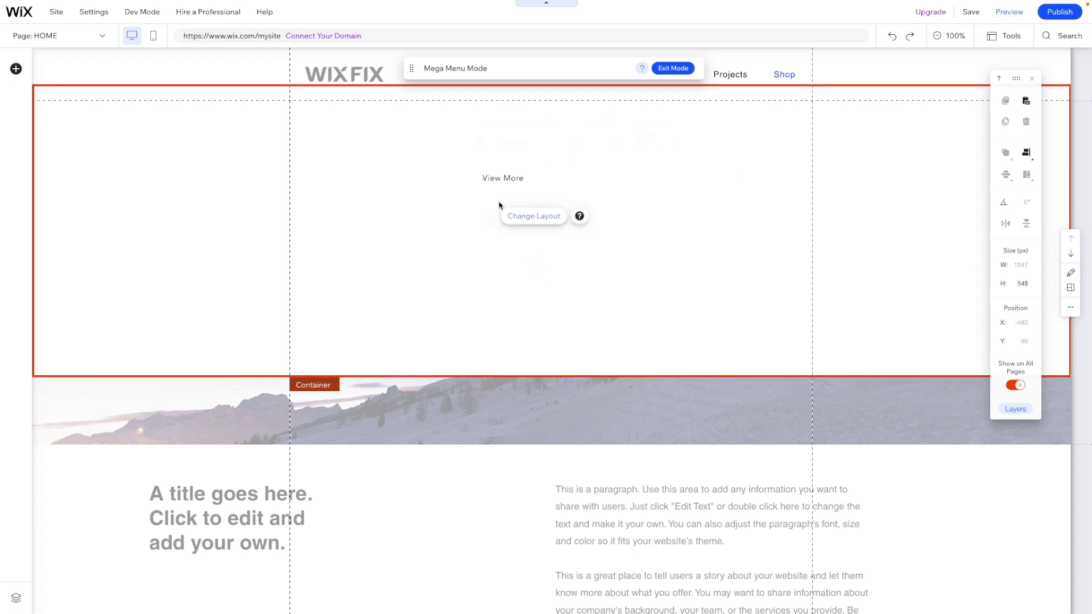
{"action": "left_click", "coordinate": [503, 178]}
{"action": "left_click_drag", "start_coordinate": [506, 177], "coordinate": [441, 142]}
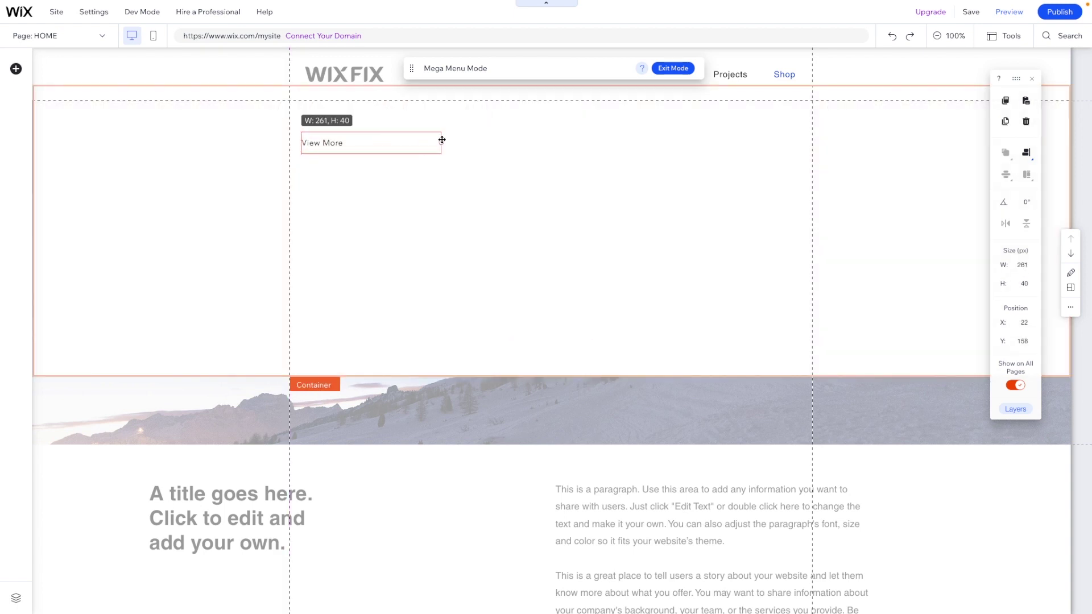
Change the button text to "Women's"
{"action": "left_click", "coordinate": [334, 107]}
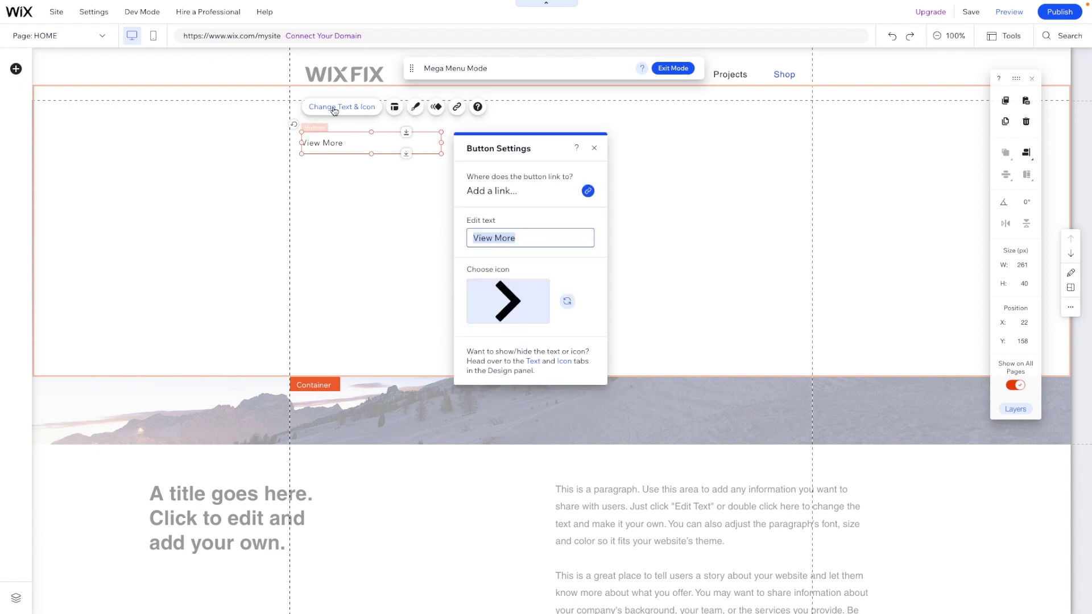
{"action": "type", "text": "Women's"}
{"action": "left_click", "coordinate": [322, 161]}
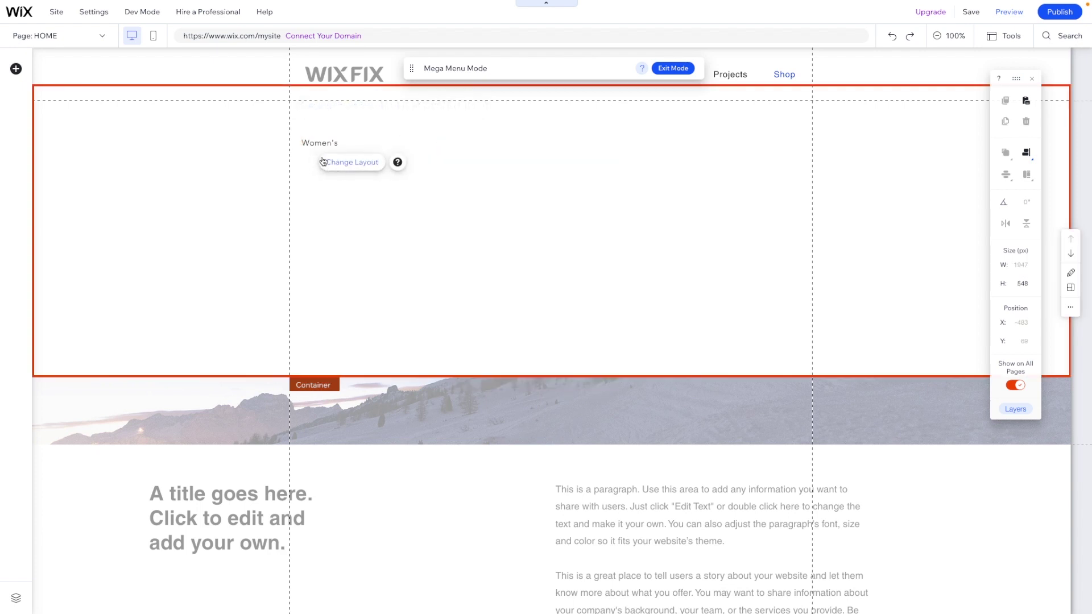
{"action": "left_click", "coordinate": [319, 141]}
Duplicate the heading into Mens and Kids to the right, plus a Women's copy below
{"action": "left_click_drag", "start_coordinate": [319, 141], "coordinate": [461, 150]}
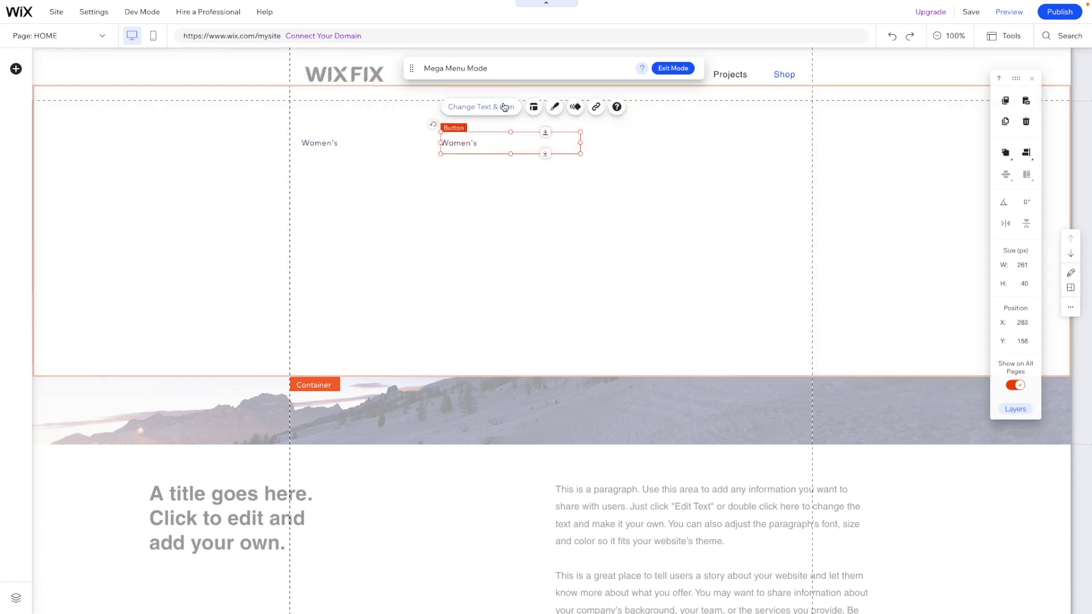
{"action": "left_click", "coordinate": [504, 107]}
{"action": "type", "text": "Mens"}
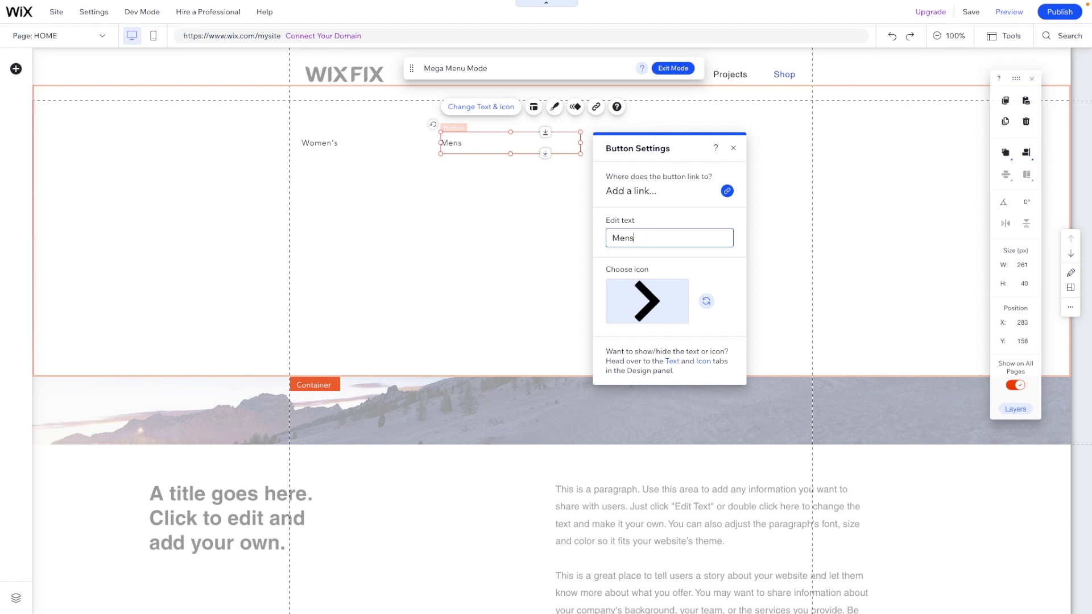
{"action": "left_click", "coordinate": [485, 214]}
{"action": "left_click", "coordinate": [472, 145]}
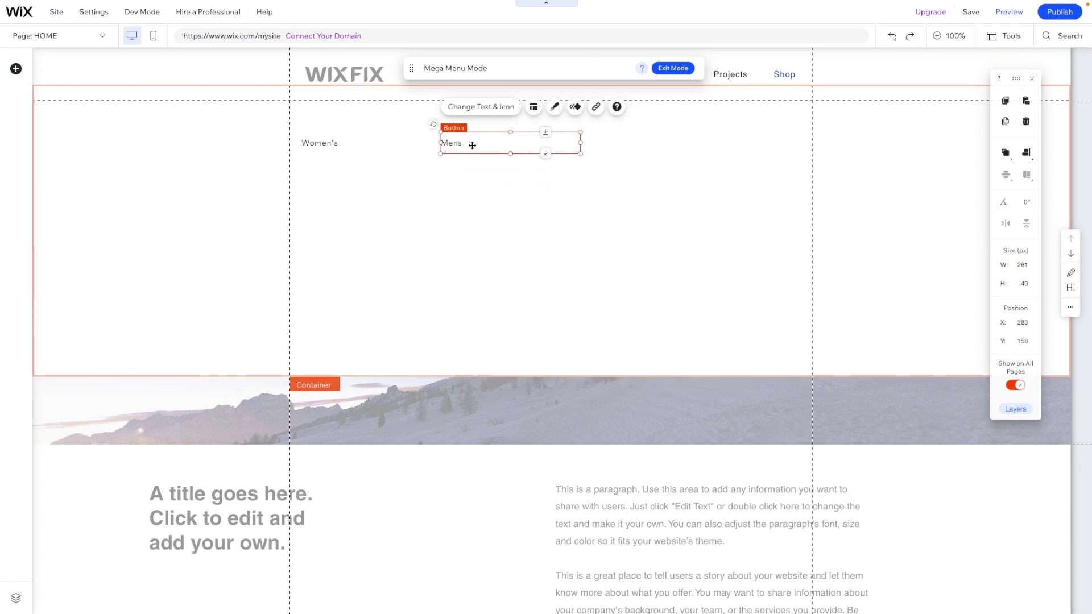
{"action": "left_click_drag", "start_coordinate": [520, 148], "coordinate": [590, 142]}
{"action": "left_click", "coordinate": [619, 107]}
{"action": "left_click", "coordinate": [614, 162]}
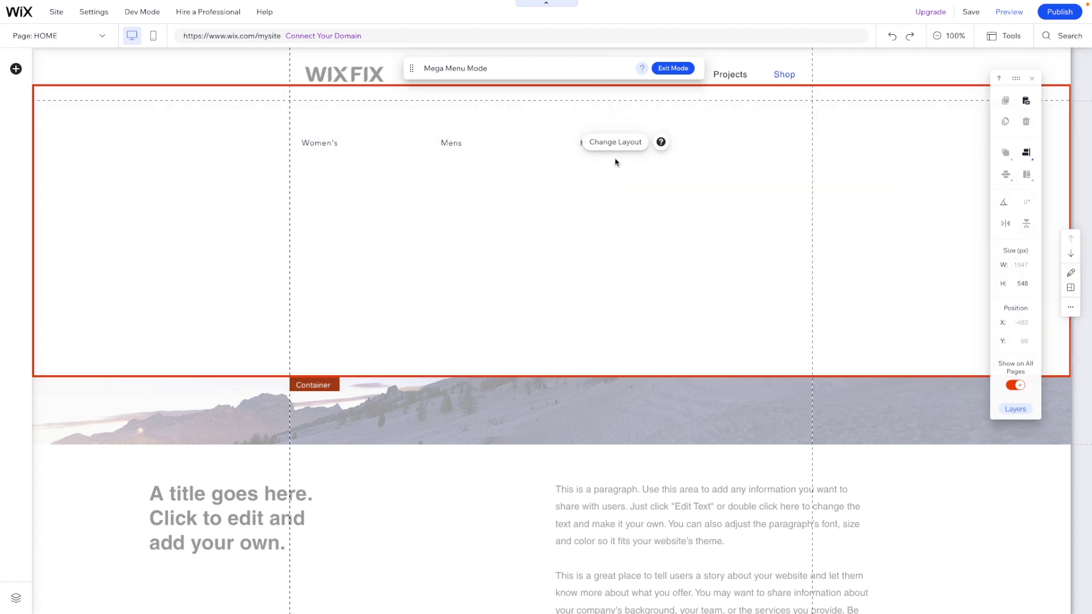
{"action": "left_click", "coordinate": [356, 148]}
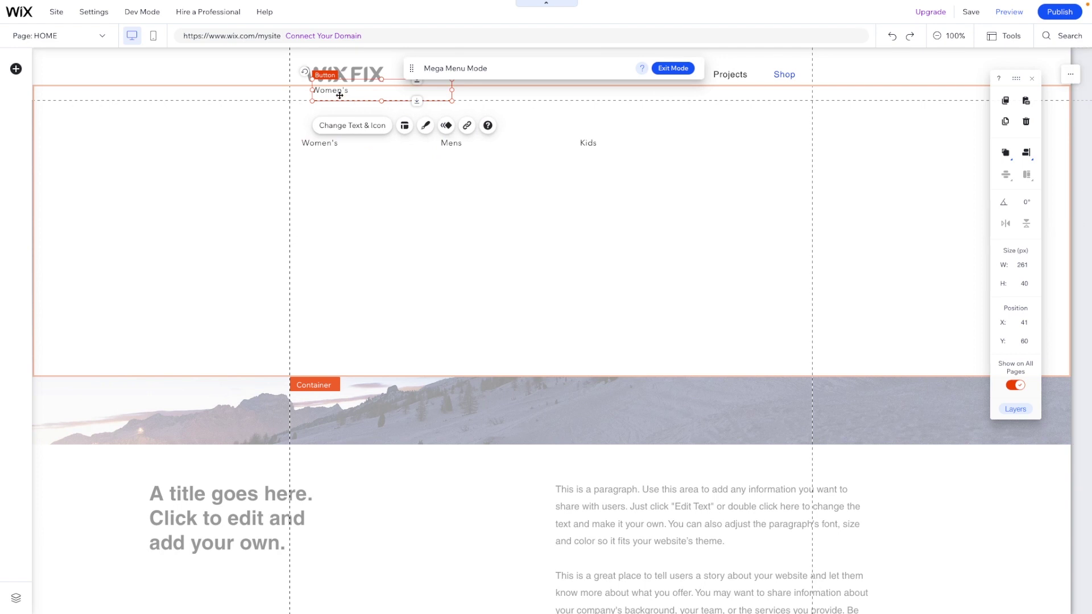
{"action": "left_click_drag", "start_coordinate": [330, 147], "coordinate": [328, 177]}
Rename the copy to Shirts and add Pants, Shoes and Accessories buttons below it
{"action": "left_click", "coordinate": [324, 142]}
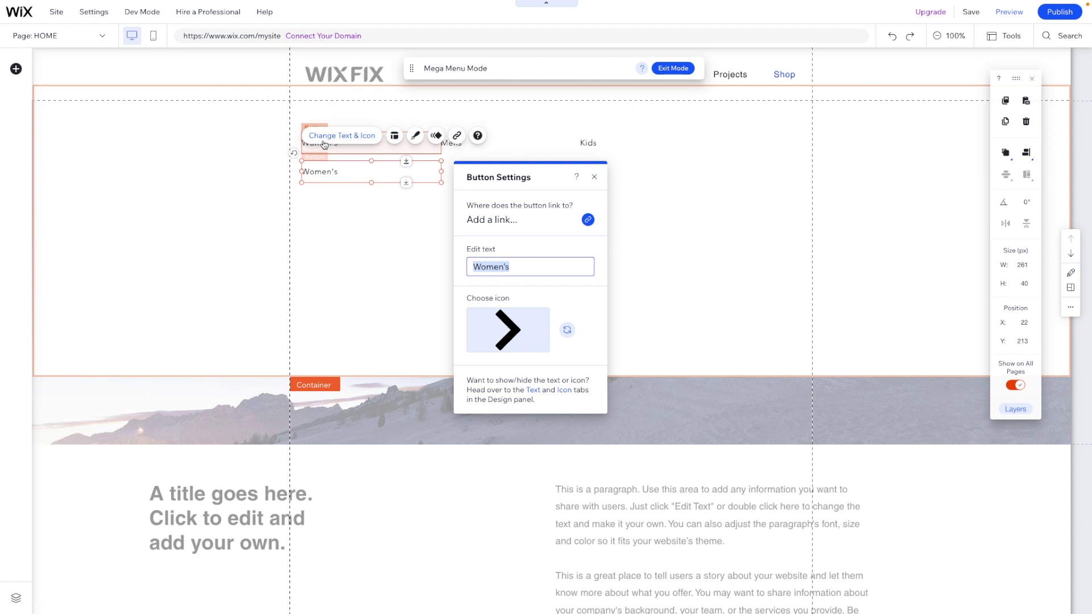
{"action": "type", "text": "Shirts"}
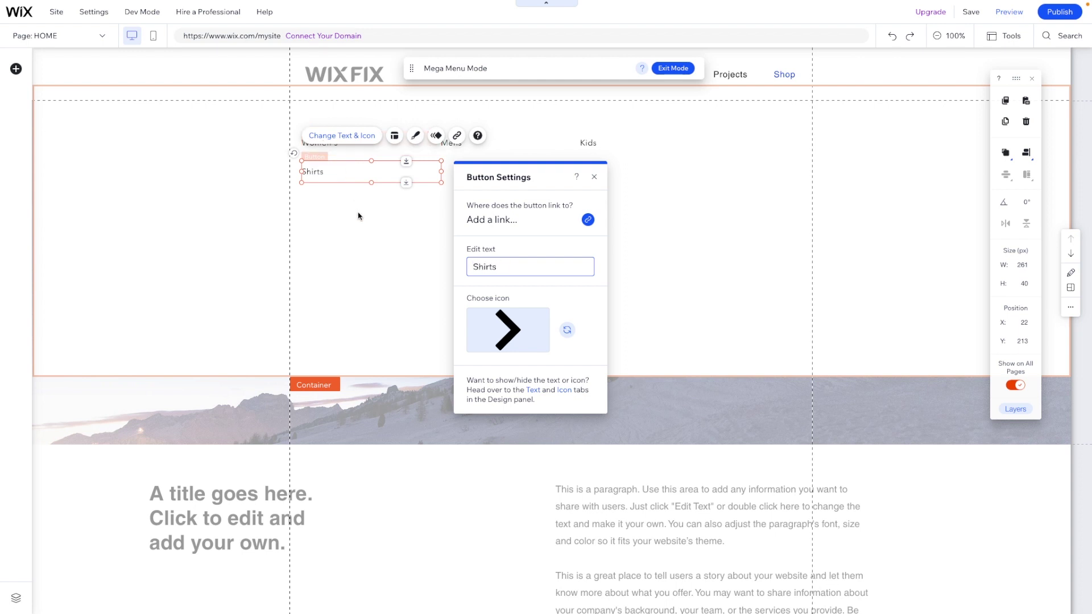
{"action": "left_click", "coordinate": [360, 214]}
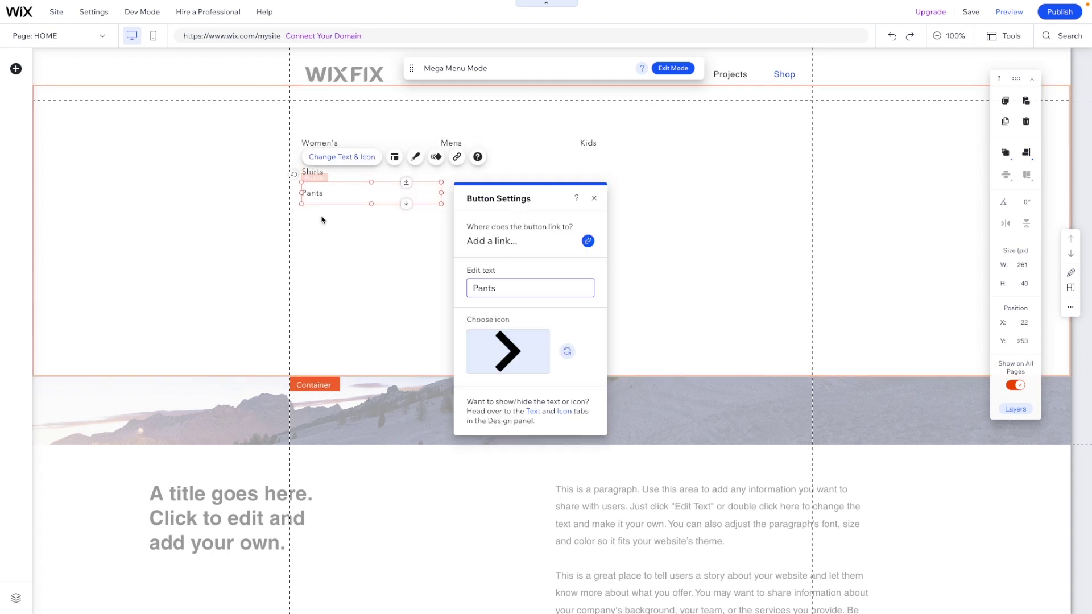
{"action": "left_click", "coordinate": [321, 220]}
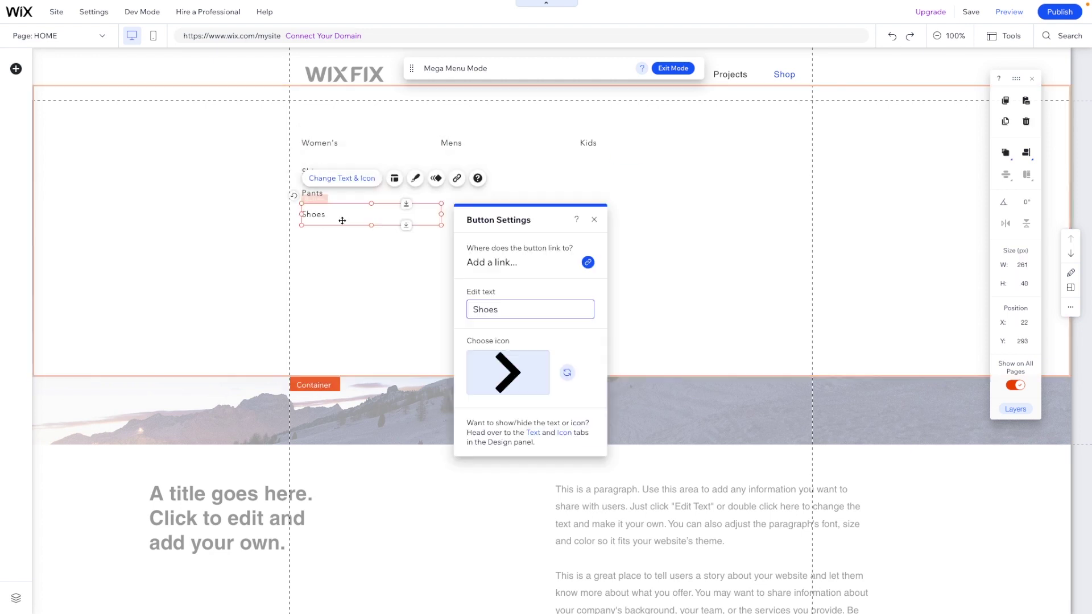
{"action": "type", "text": "Shoes"}
{"action": "left_click", "coordinate": [343, 219]}
{"action": "type", "text": "Accesso"}
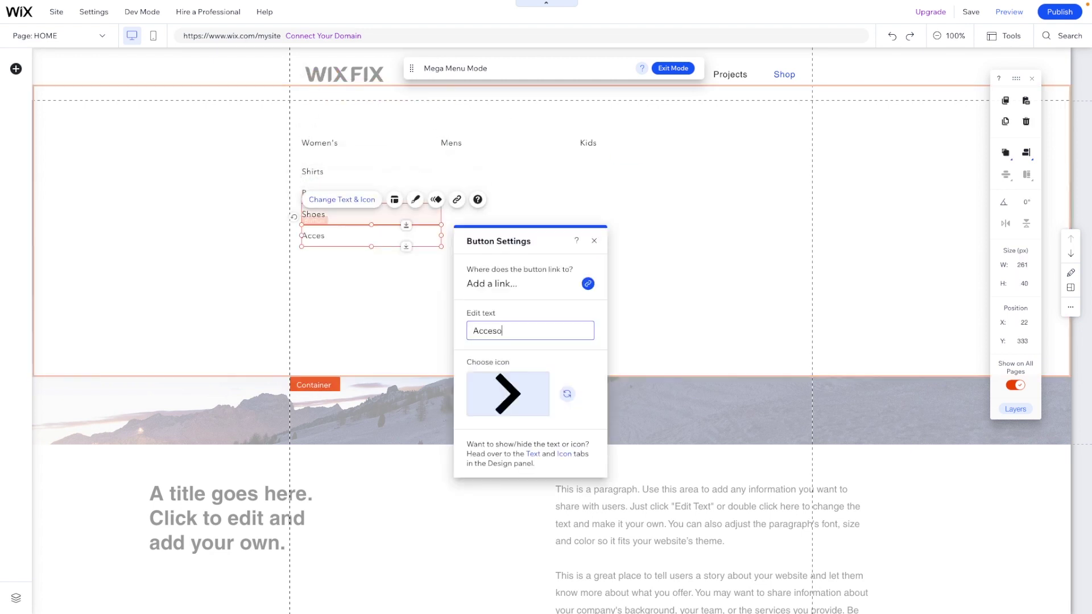
{"action": "type", "text": "ries"}
{"action": "left_click", "coordinate": [312, 171], "text": "shift"}
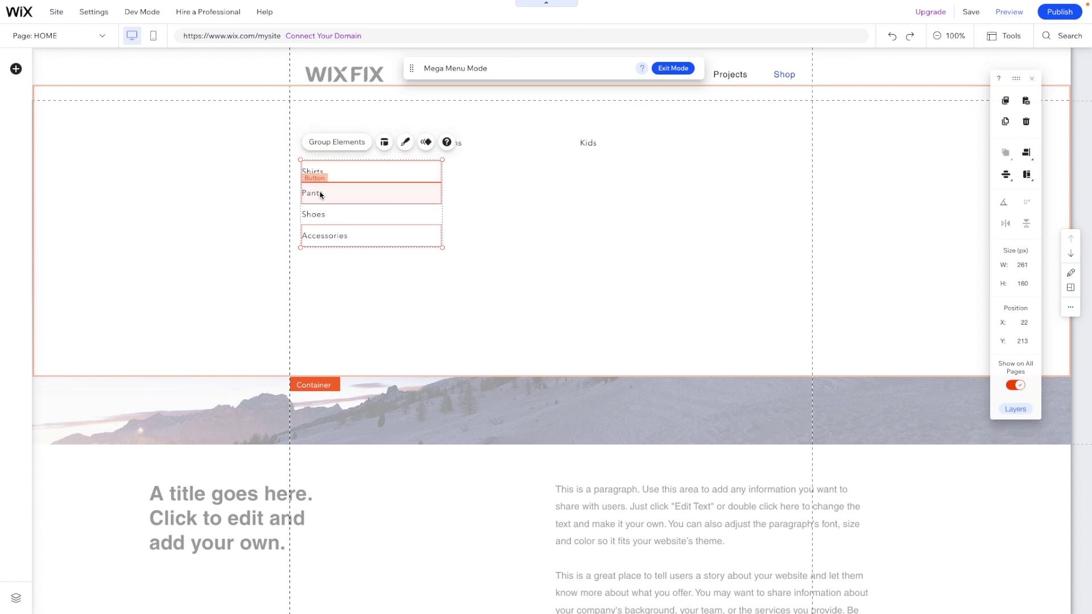
Group the four Women's category buttons and paste copies under Mens and Kids
{"action": "left_click", "coordinate": [312, 193], "text": "shift"}
{"action": "left_click", "coordinate": [312, 214], "text": "shift"}
{"action": "left_click", "coordinate": [321, 143]}
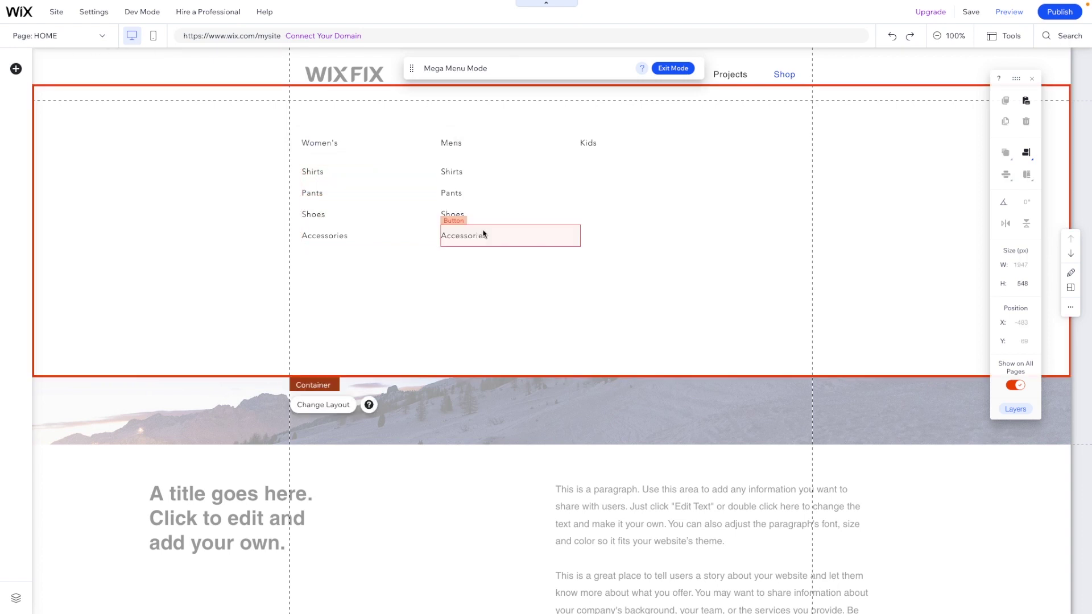
{"action": "key", "text": "ctrl+v"}
{"action": "left_click_drag", "start_coordinate": [394, 137], "coordinate": [609, 236]}
{"action": "left_click", "coordinate": [16, 69]}
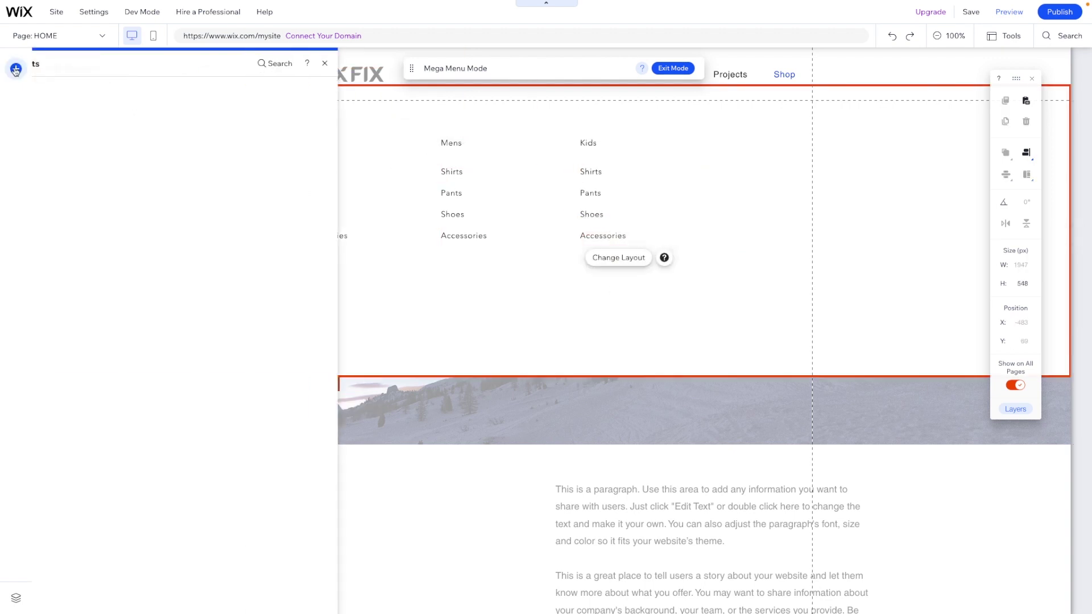
Add a divider line under the headings and a free photo of four women right of Kids
{"action": "mouse_move", "coordinate": [67, 146]}
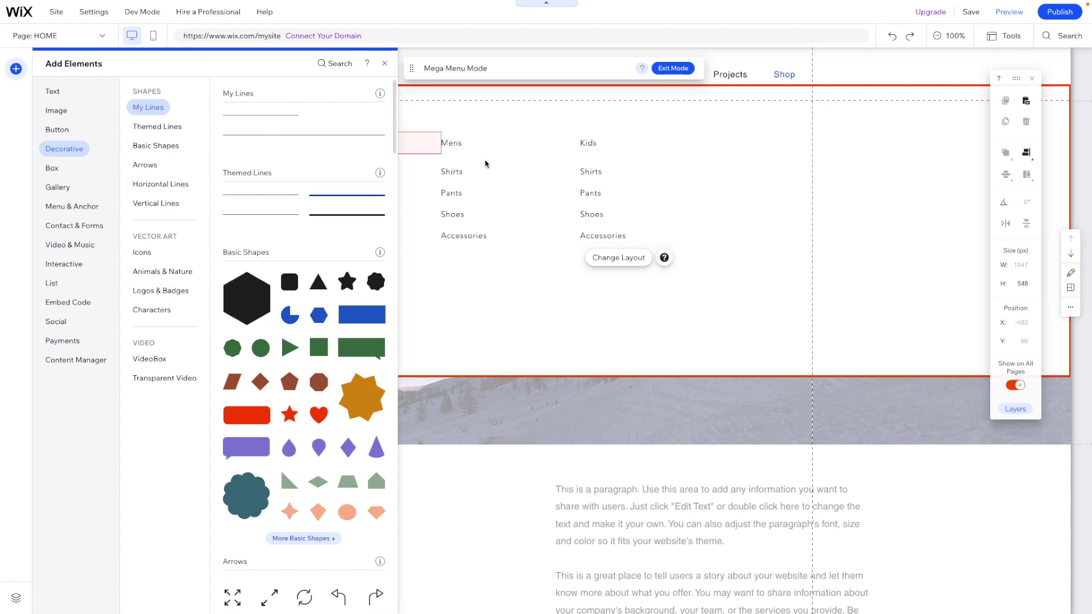
{"action": "left_click", "coordinate": [16, 69]}
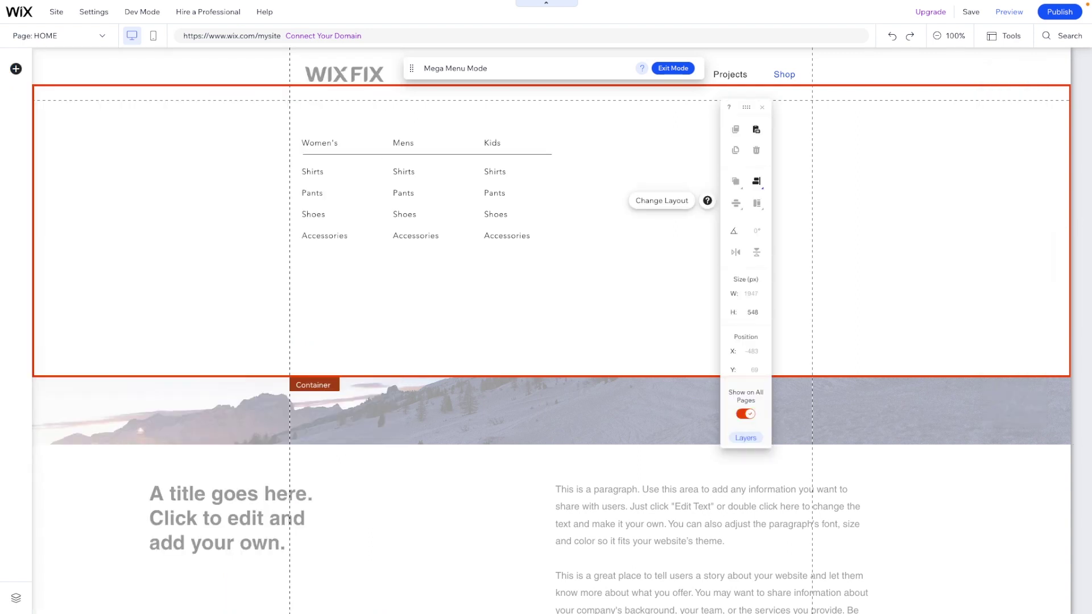
{"action": "left_click", "coordinate": [16, 69]}
{"action": "left_click", "coordinate": [54, 112]}
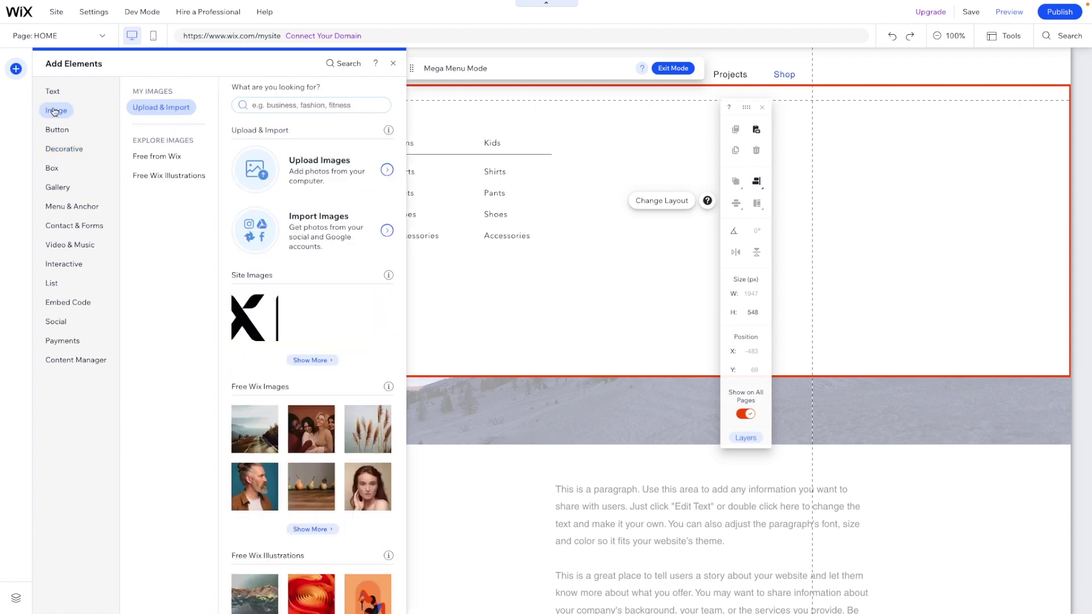
{"action": "left_click", "coordinate": [305, 450]}
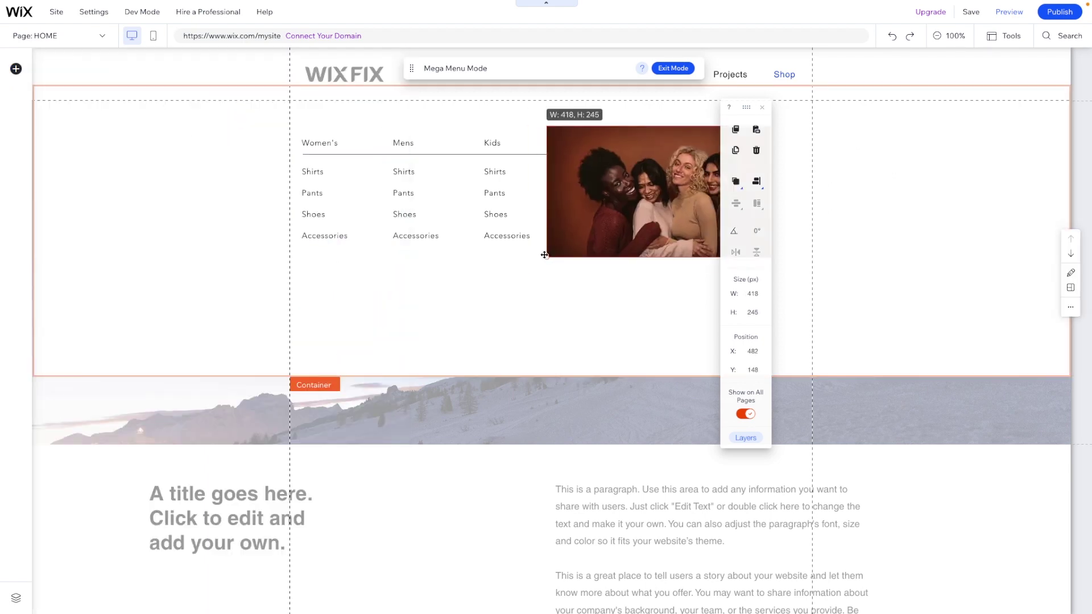
{"action": "left_click_drag", "start_coordinate": [607, 211], "coordinate": [634, 212]}
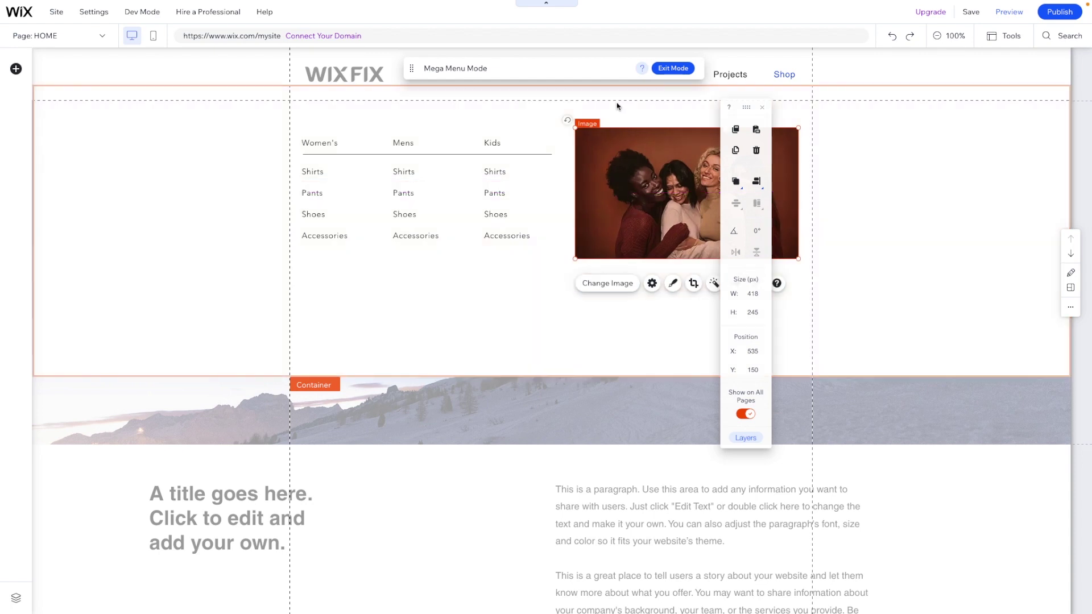
Give the photo a rounded frame, shorten the panel, exit Mega Menu Mode and preview Shop
{"action": "left_click", "coordinate": [673, 283]}
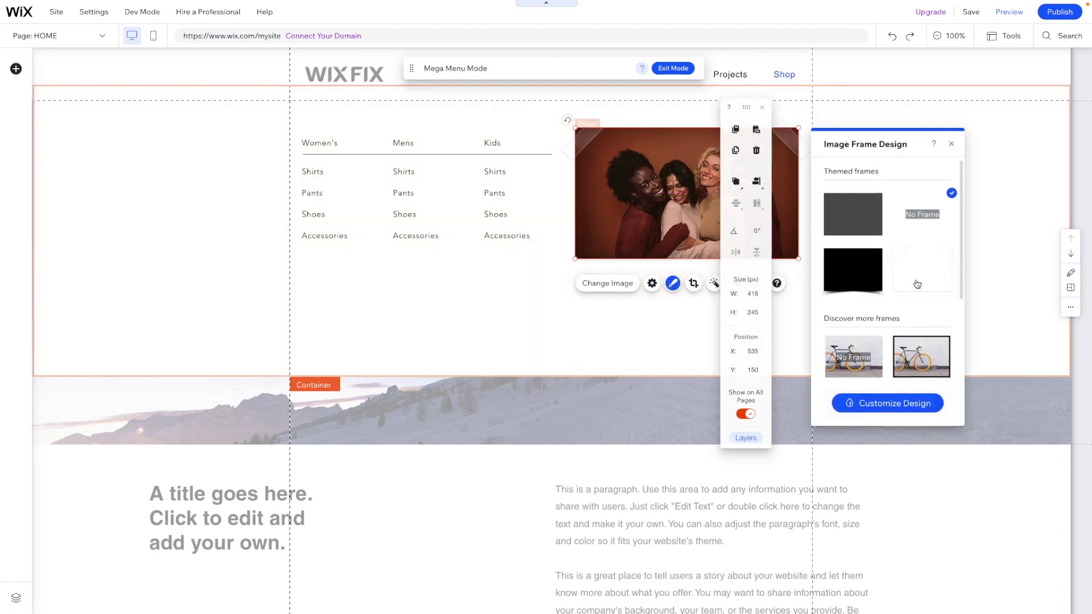
{"action": "scroll", "coordinate": [916, 284], "scroll_direction": "down", "scroll_amount": 5}
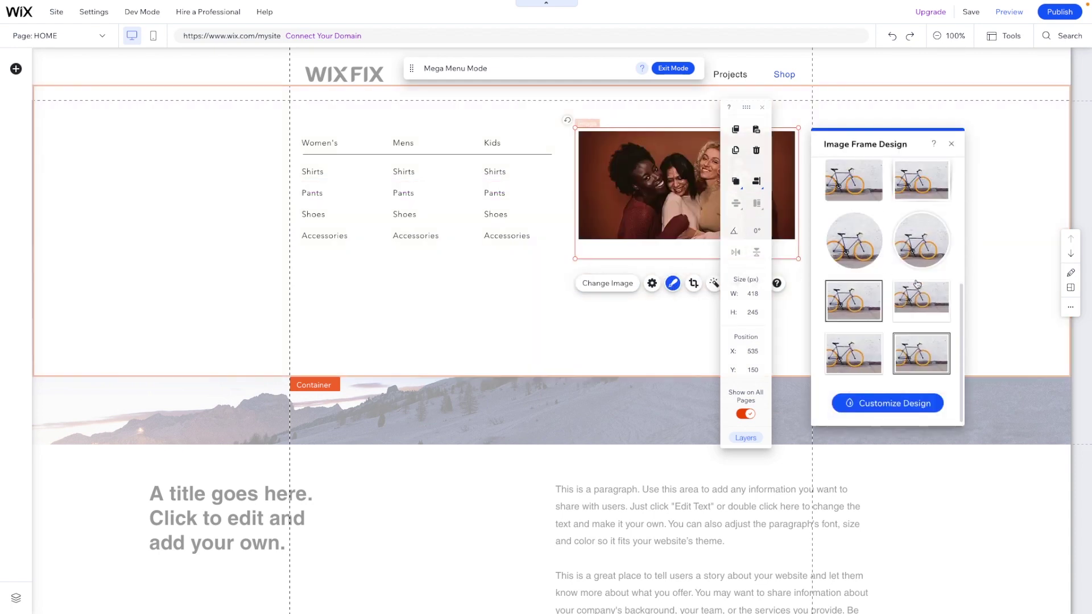
{"action": "scroll", "coordinate": [917, 283], "scroll_direction": "up", "scroll_amount": 5}
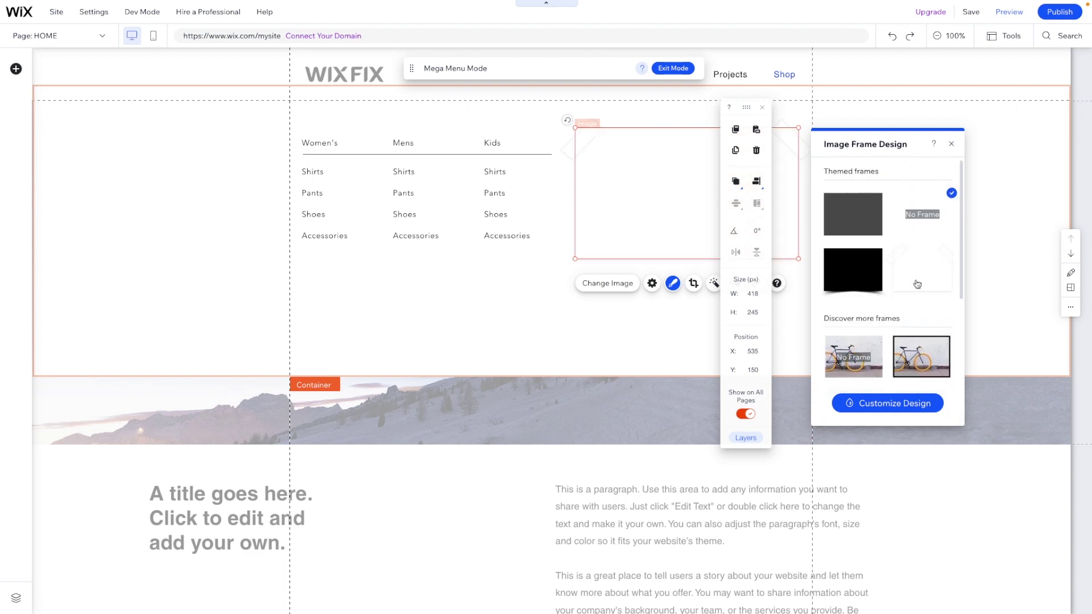
{"action": "left_click_drag", "start_coordinate": [522, 376], "coordinate": [520, 300]}
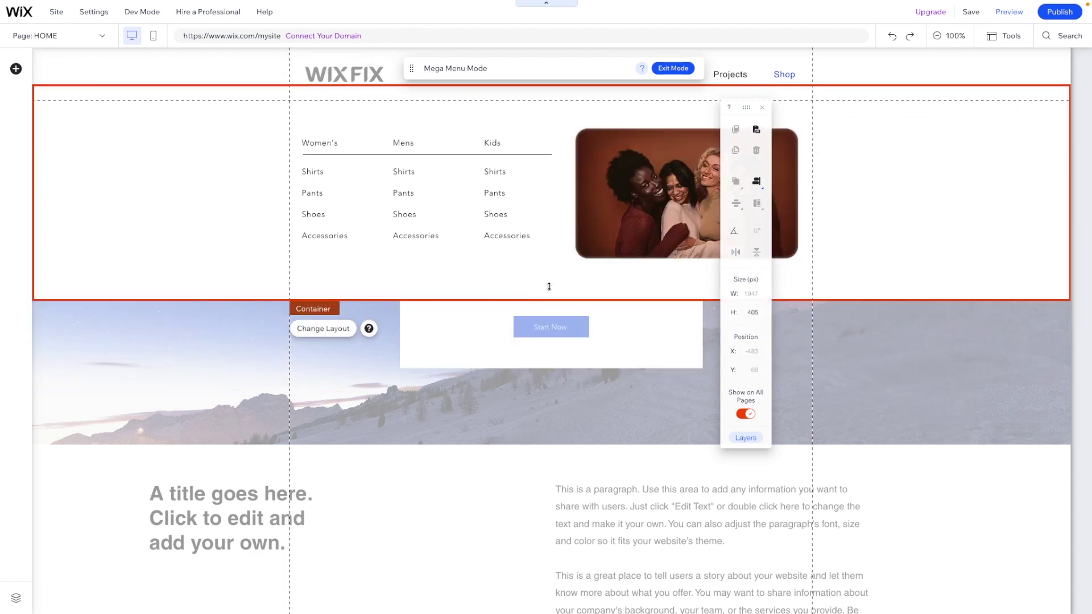
{"action": "left_click", "coordinate": [673, 68]}
{"action": "left_click", "coordinate": [1012, 15]}
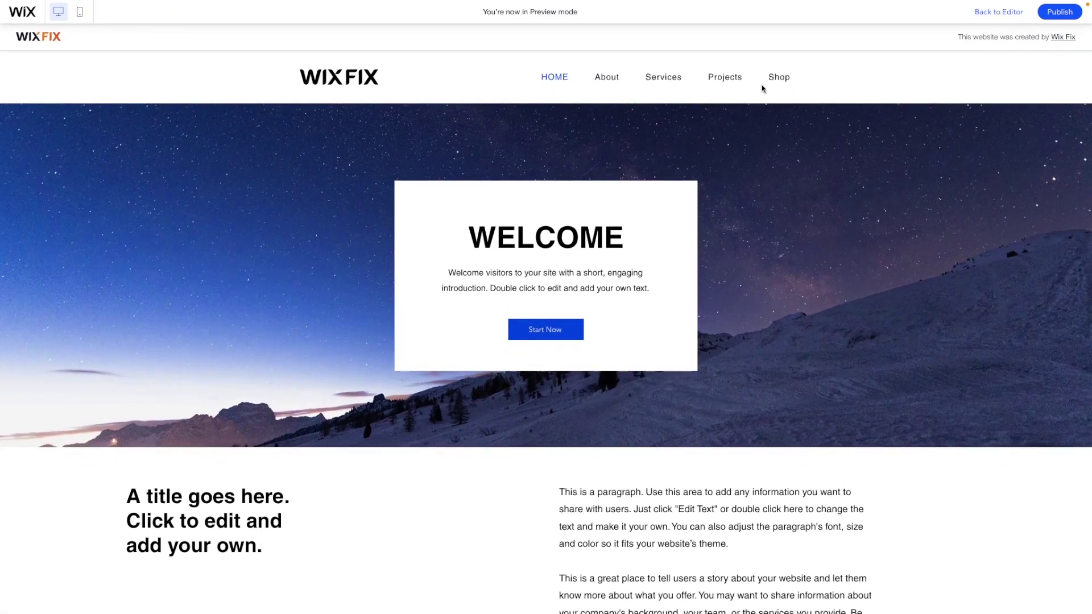
{"action": "mouse_move", "coordinate": [771, 84]}
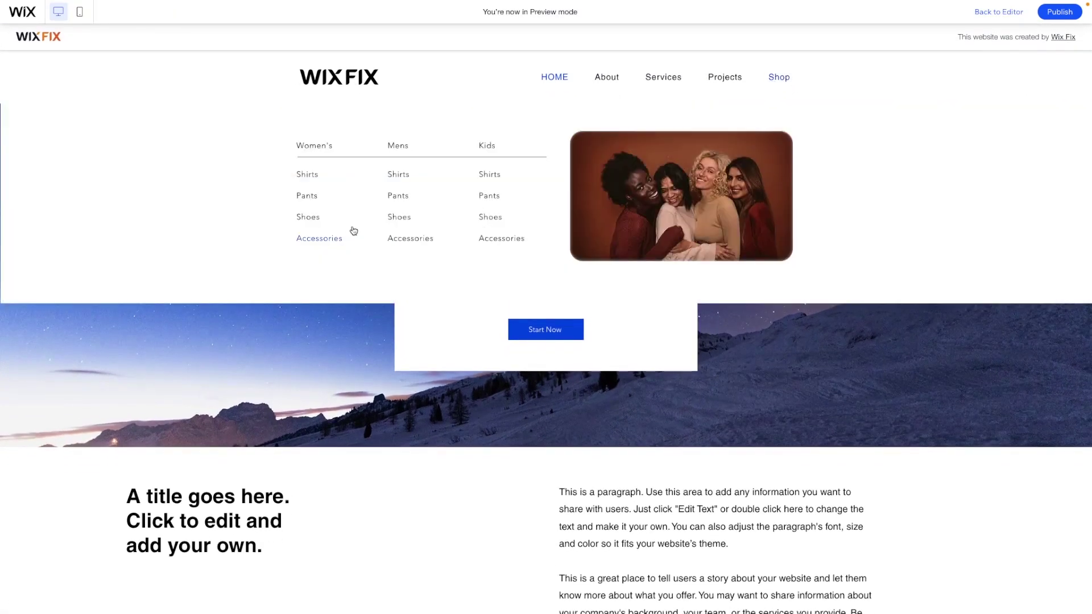
Return from the preview to the editor and view the mobile menu's items and Add Menu Item choices
{"action": "left_click", "coordinate": [989, 14]}
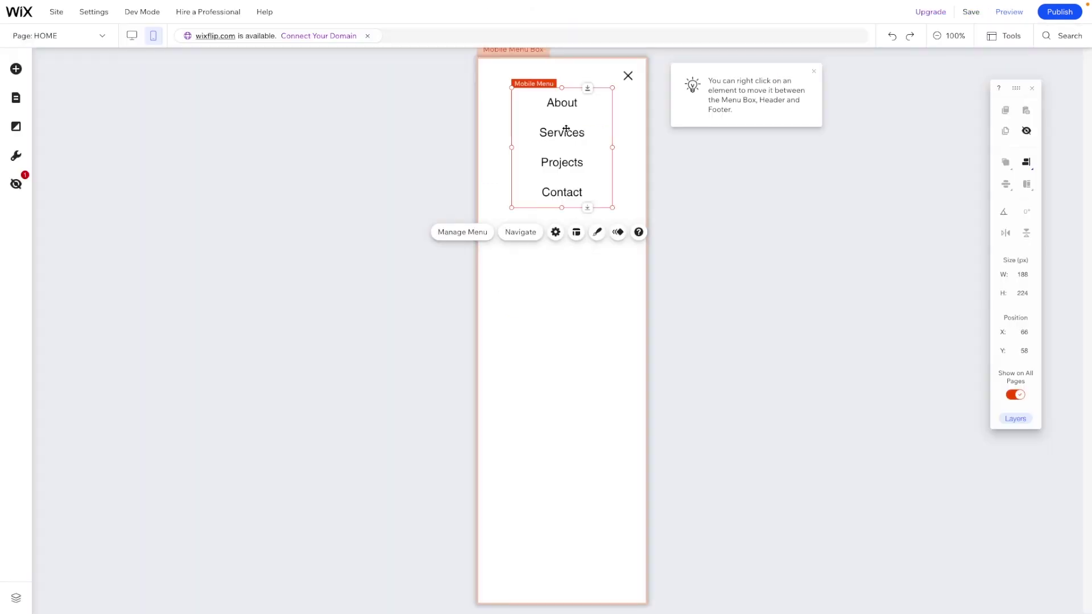
{"action": "left_click", "coordinate": [556, 232]}
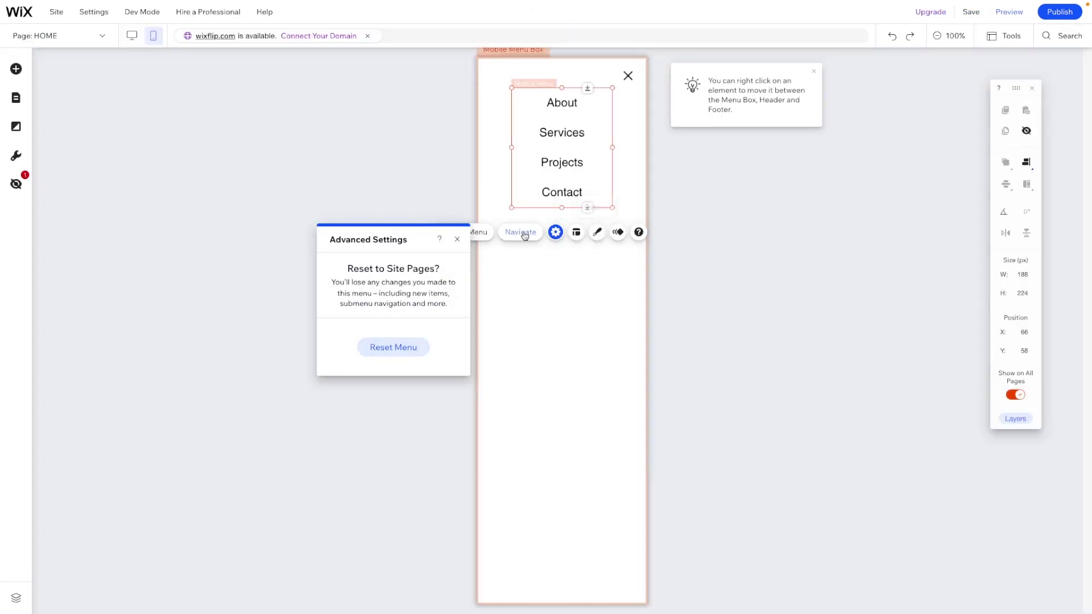
{"action": "left_click", "coordinate": [487, 233]}
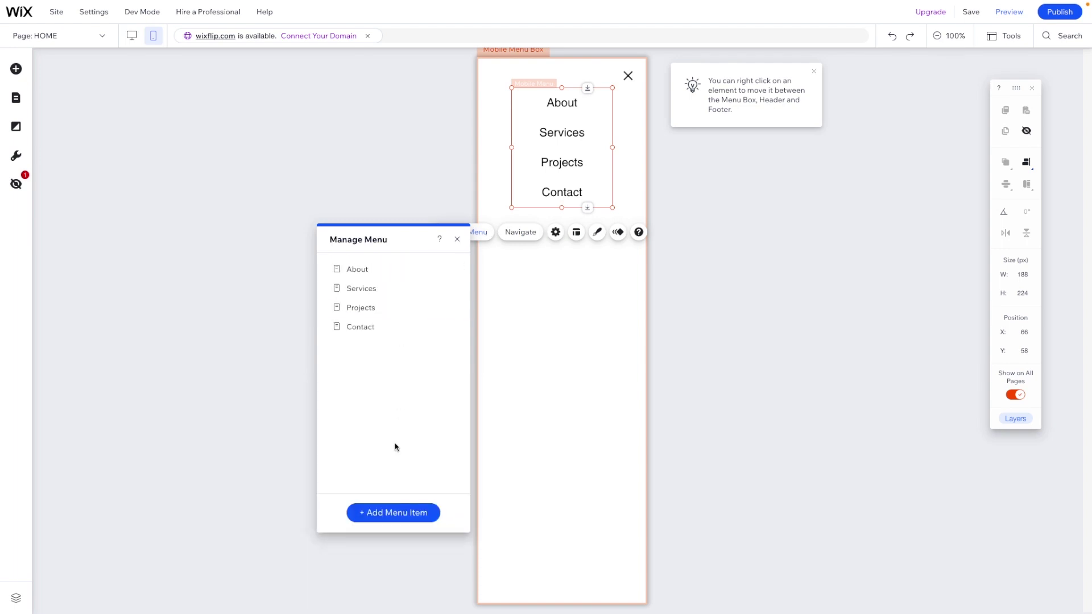
{"action": "left_click", "coordinate": [380, 512]}
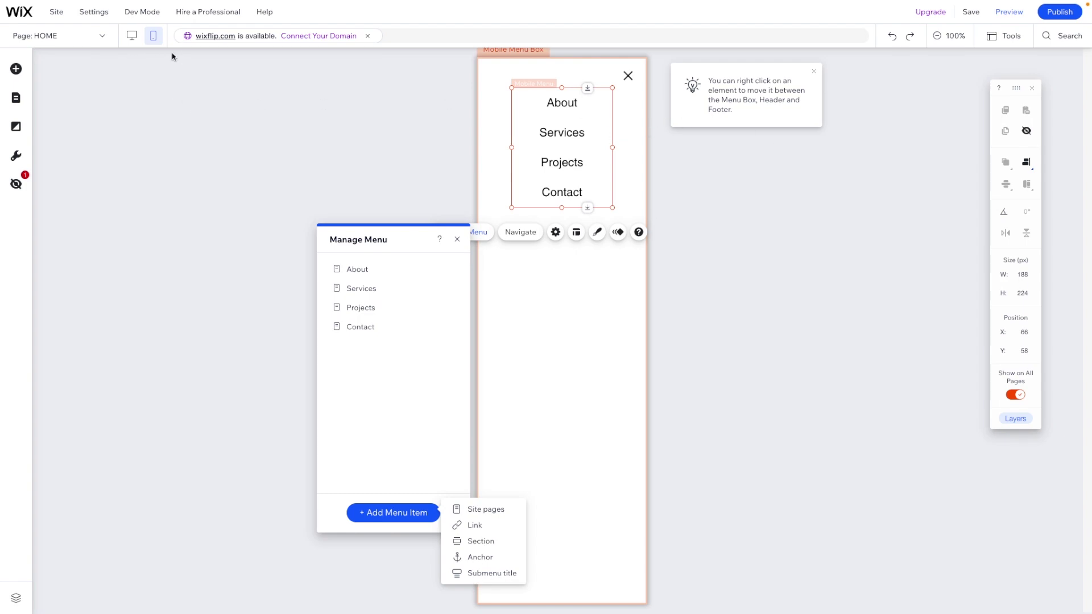
Close the menu item choices, return to desktop view, and select the header's horizontal menu
{"action": "left_click", "coordinate": [131, 41]}
{"action": "left_click", "coordinate": [132, 36]}
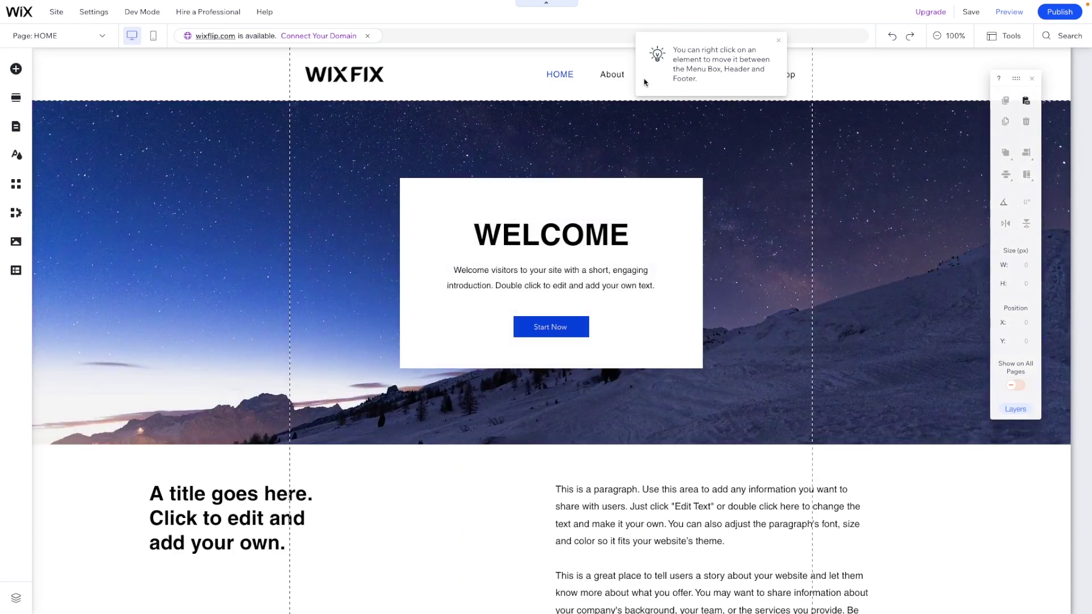
{"action": "left_click", "coordinate": [610, 76]}
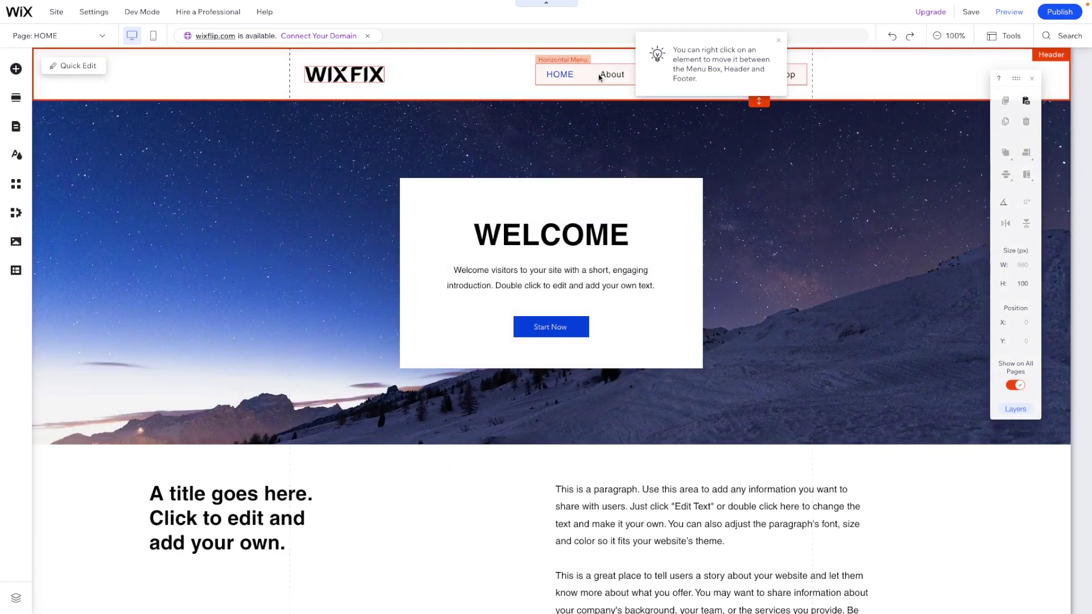
{"action": "left_click", "coordinate": [778, 42]}
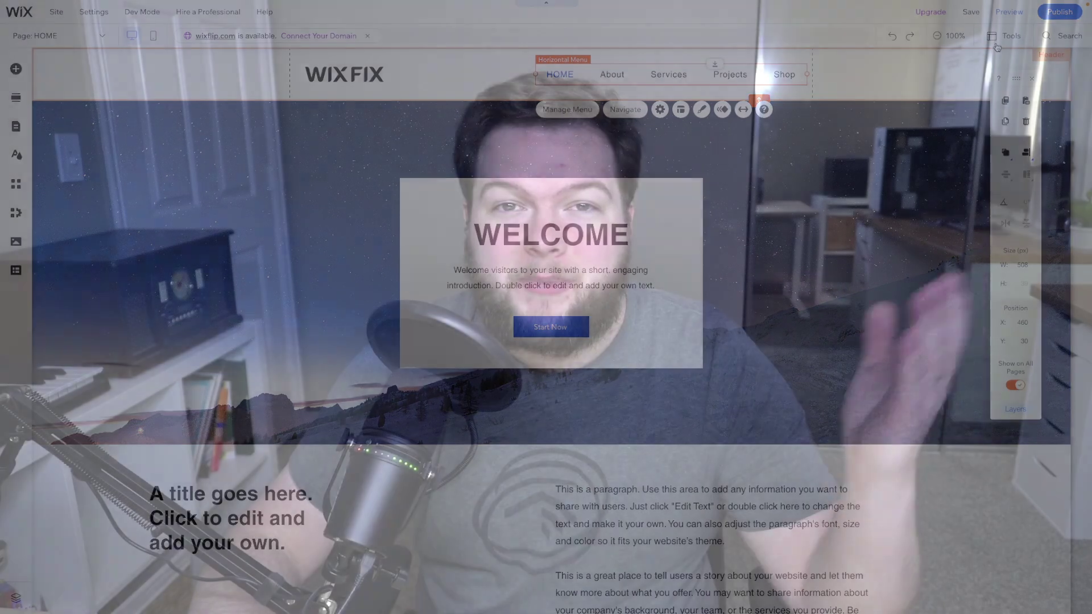